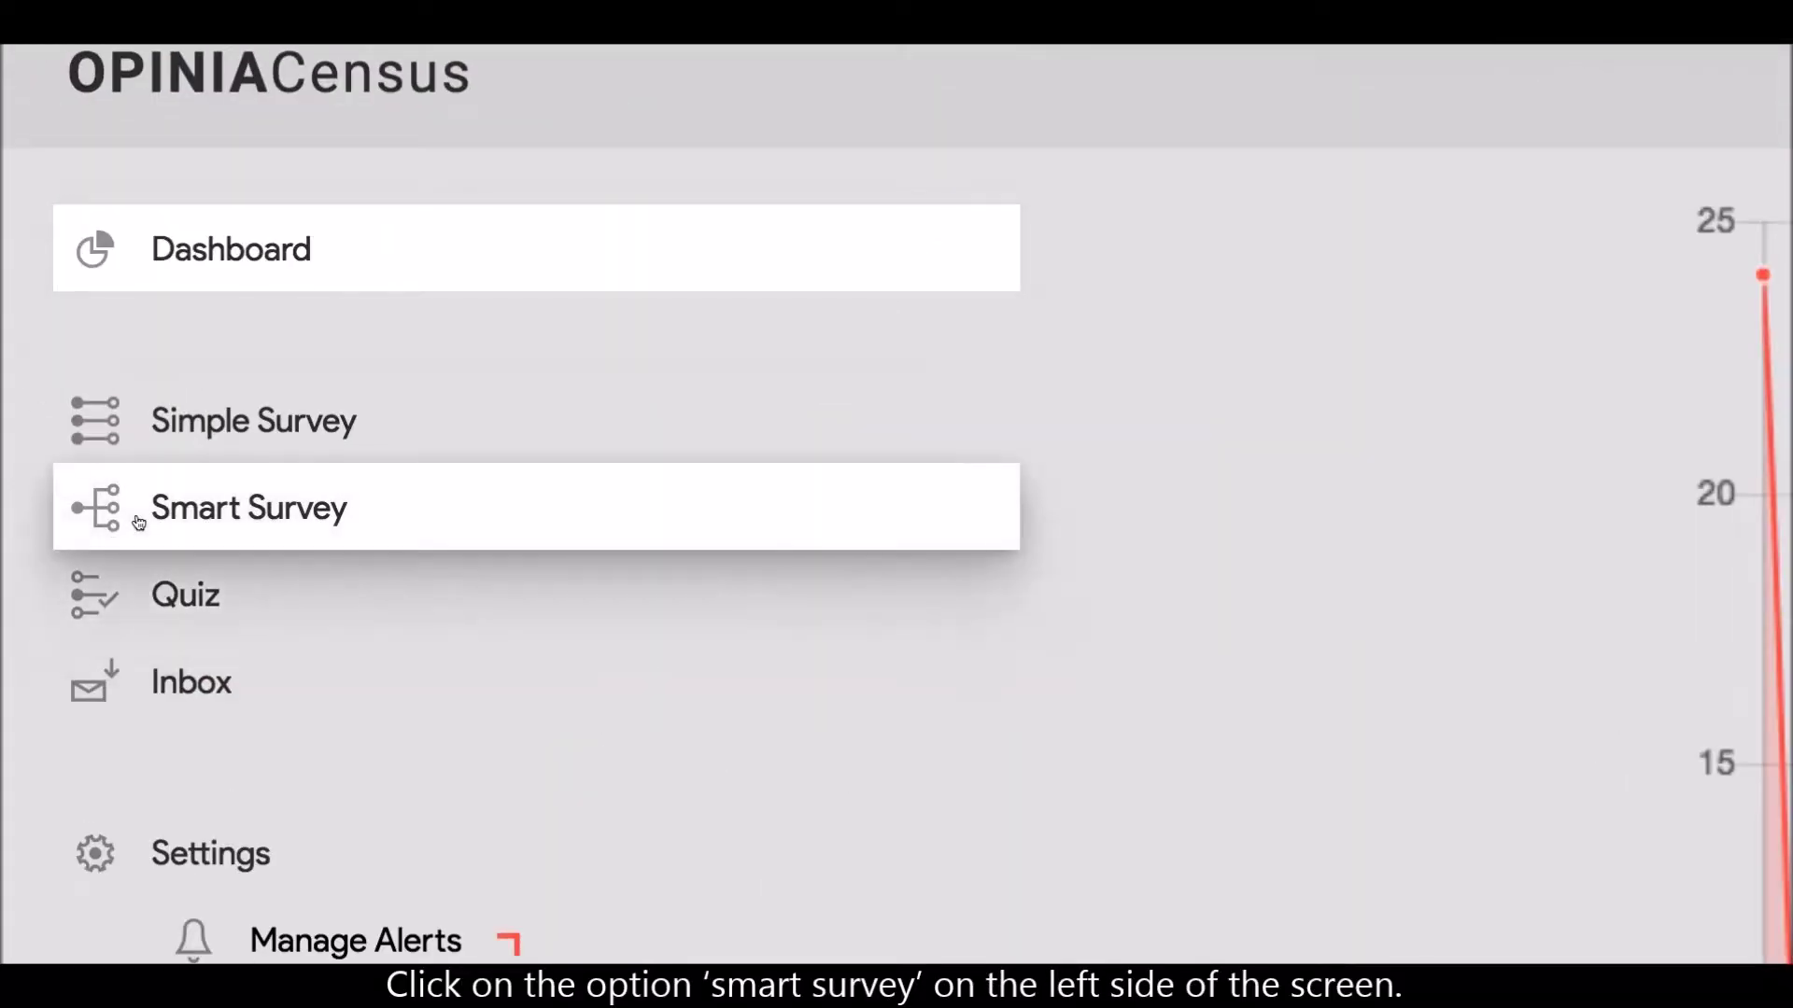
Step: From Smart Survey, expand the 6-vote Cafe Survey and open its Analytics page
left_click(138, 521)
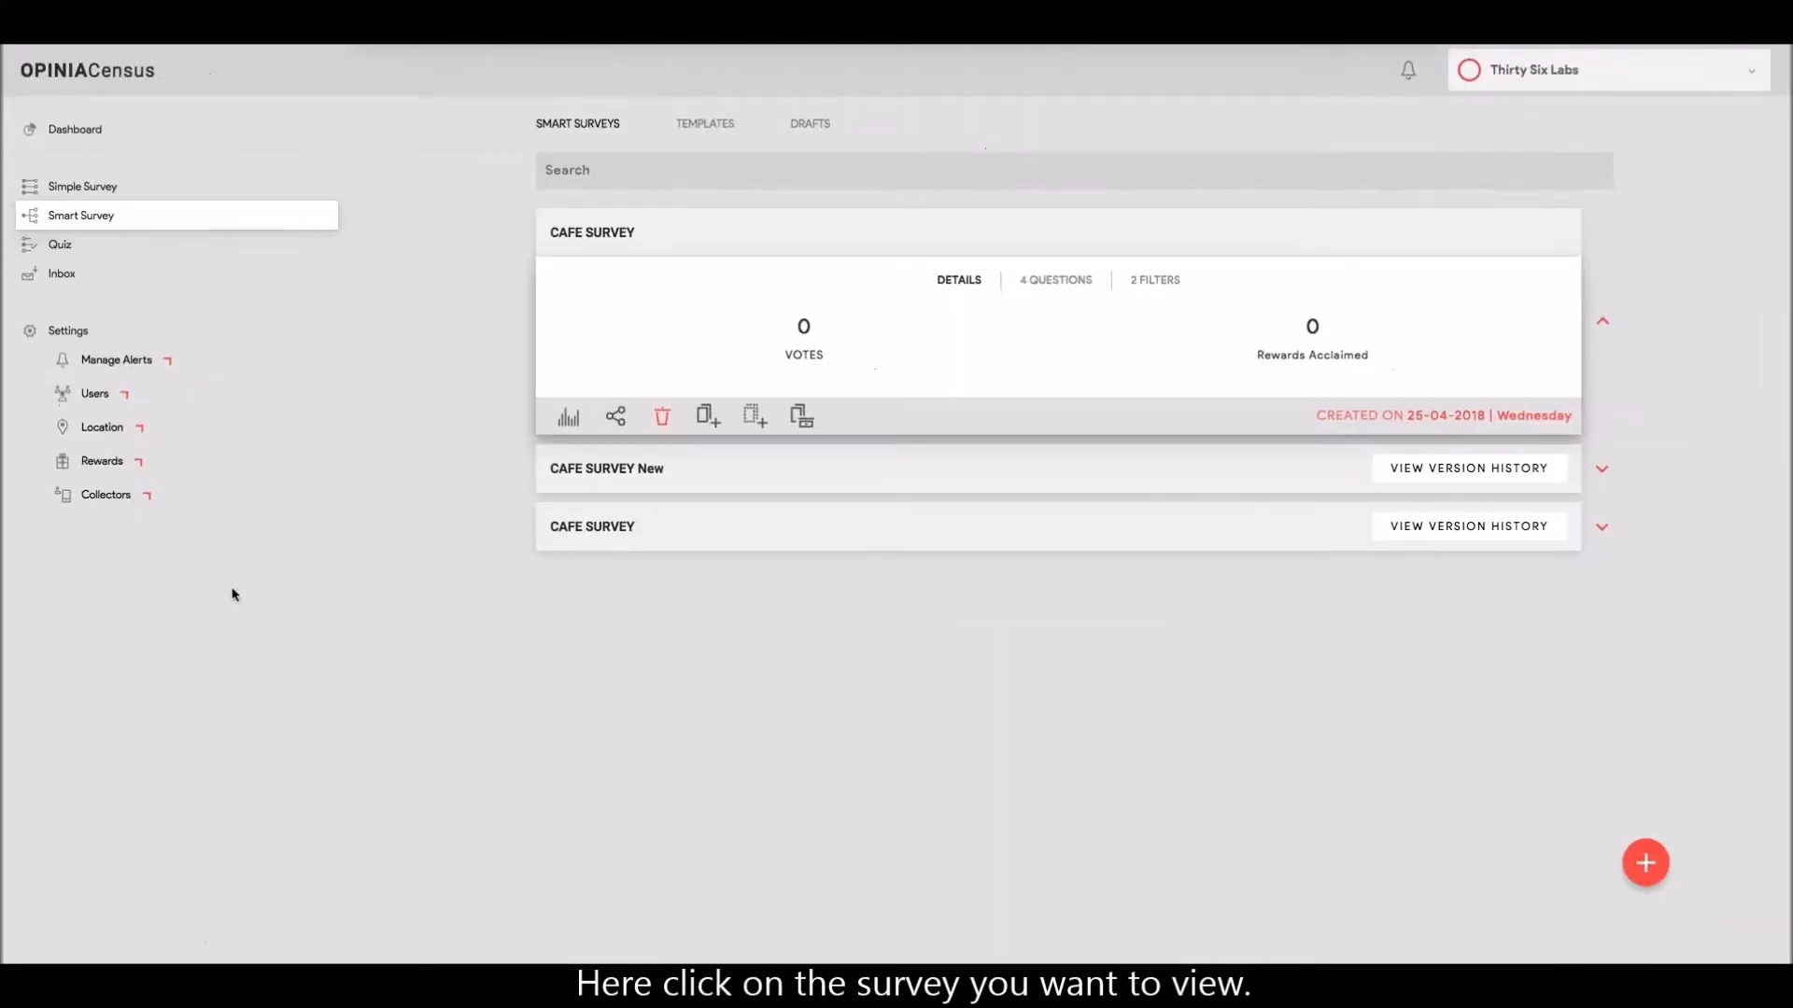
left_click(611, 534)
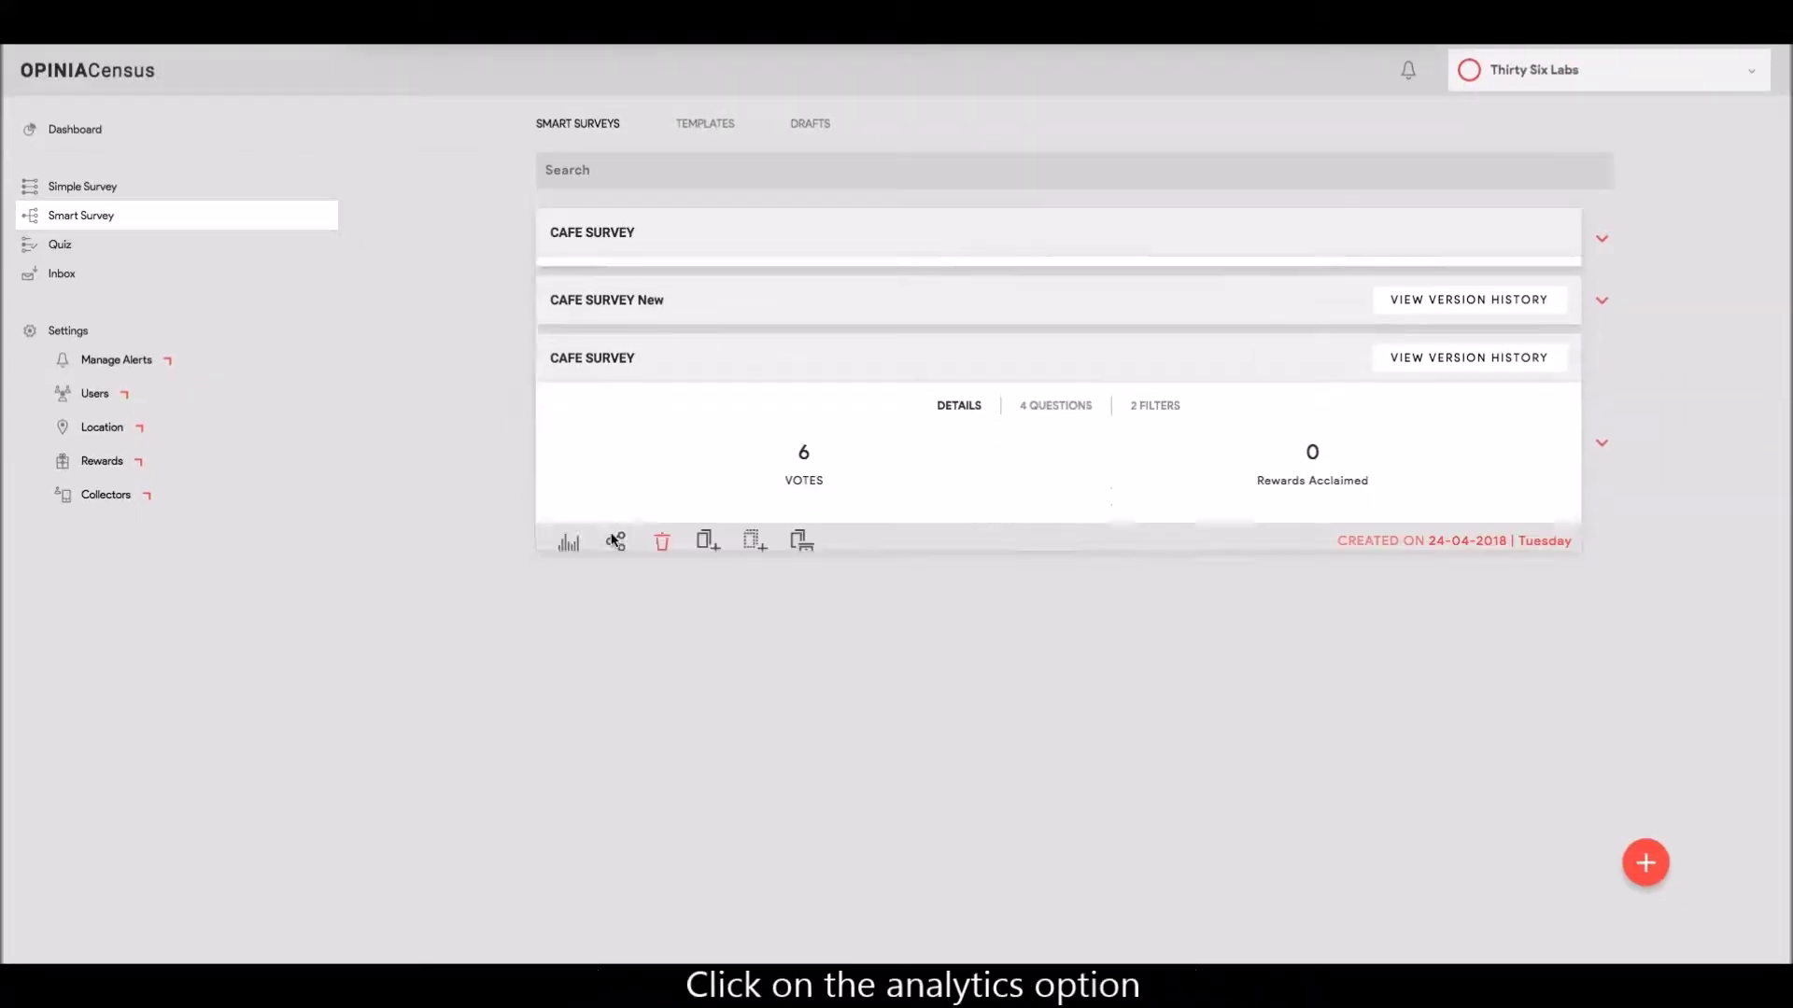
left_click(568, 537)
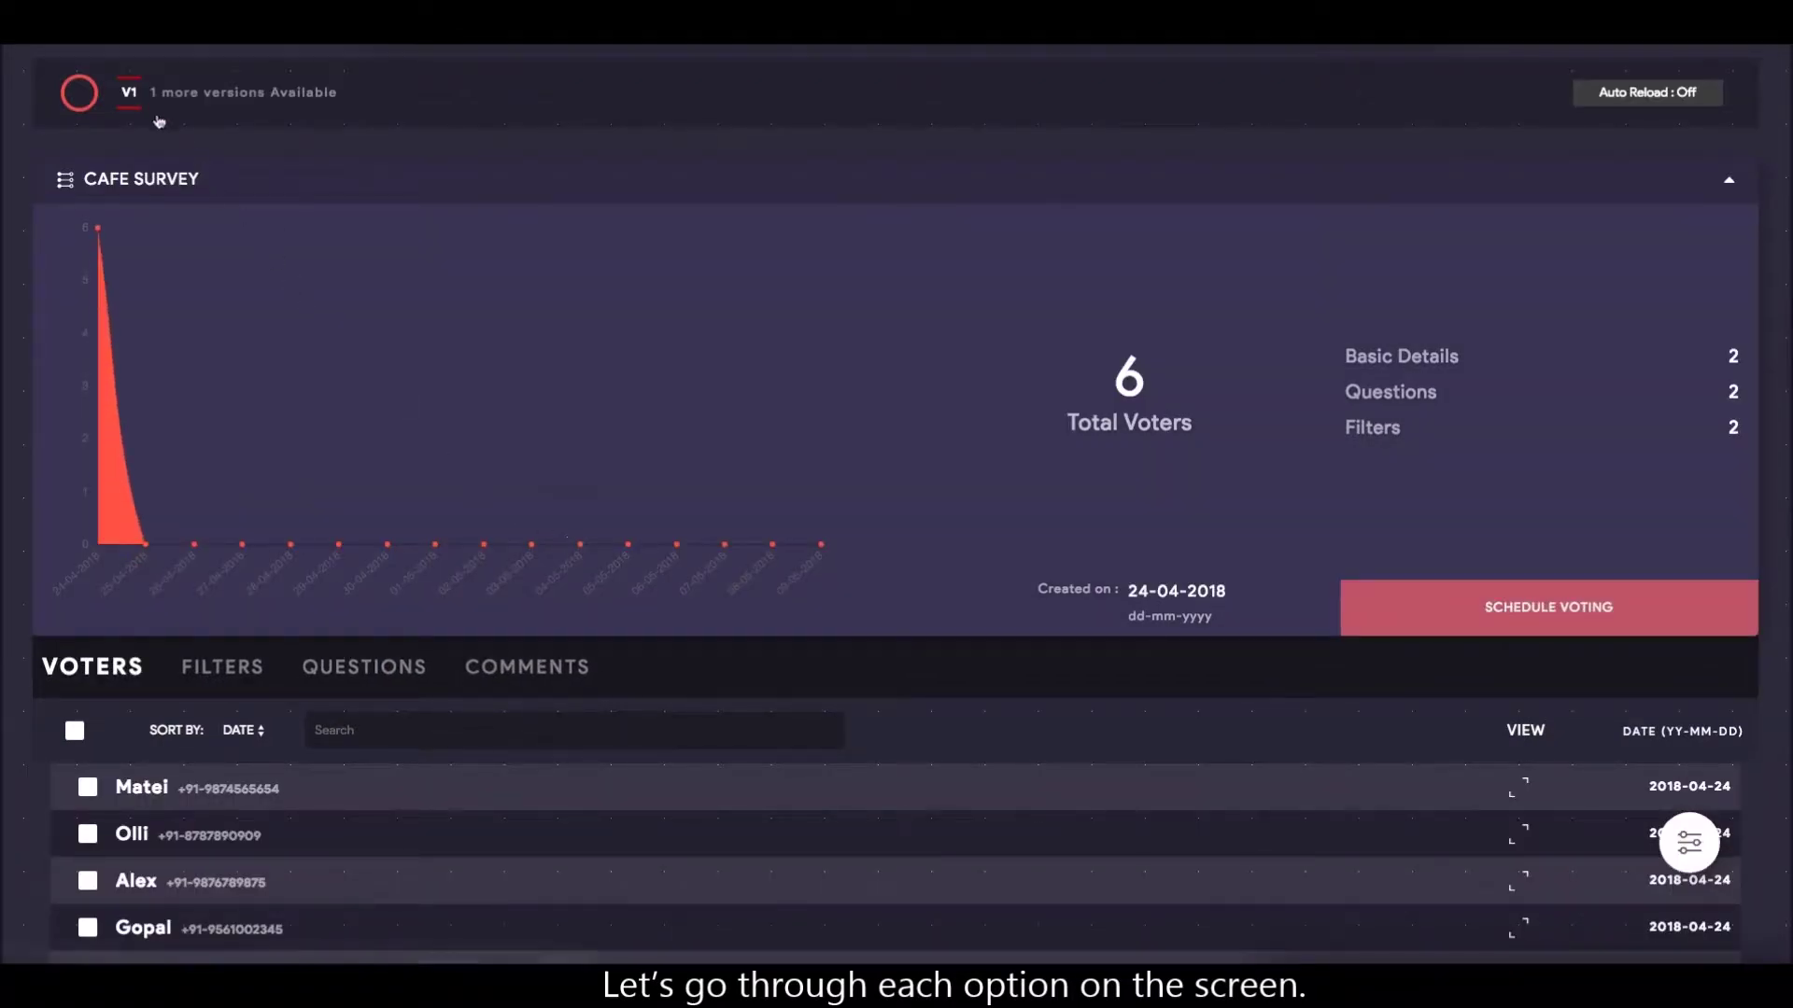
left_click(140, 110)
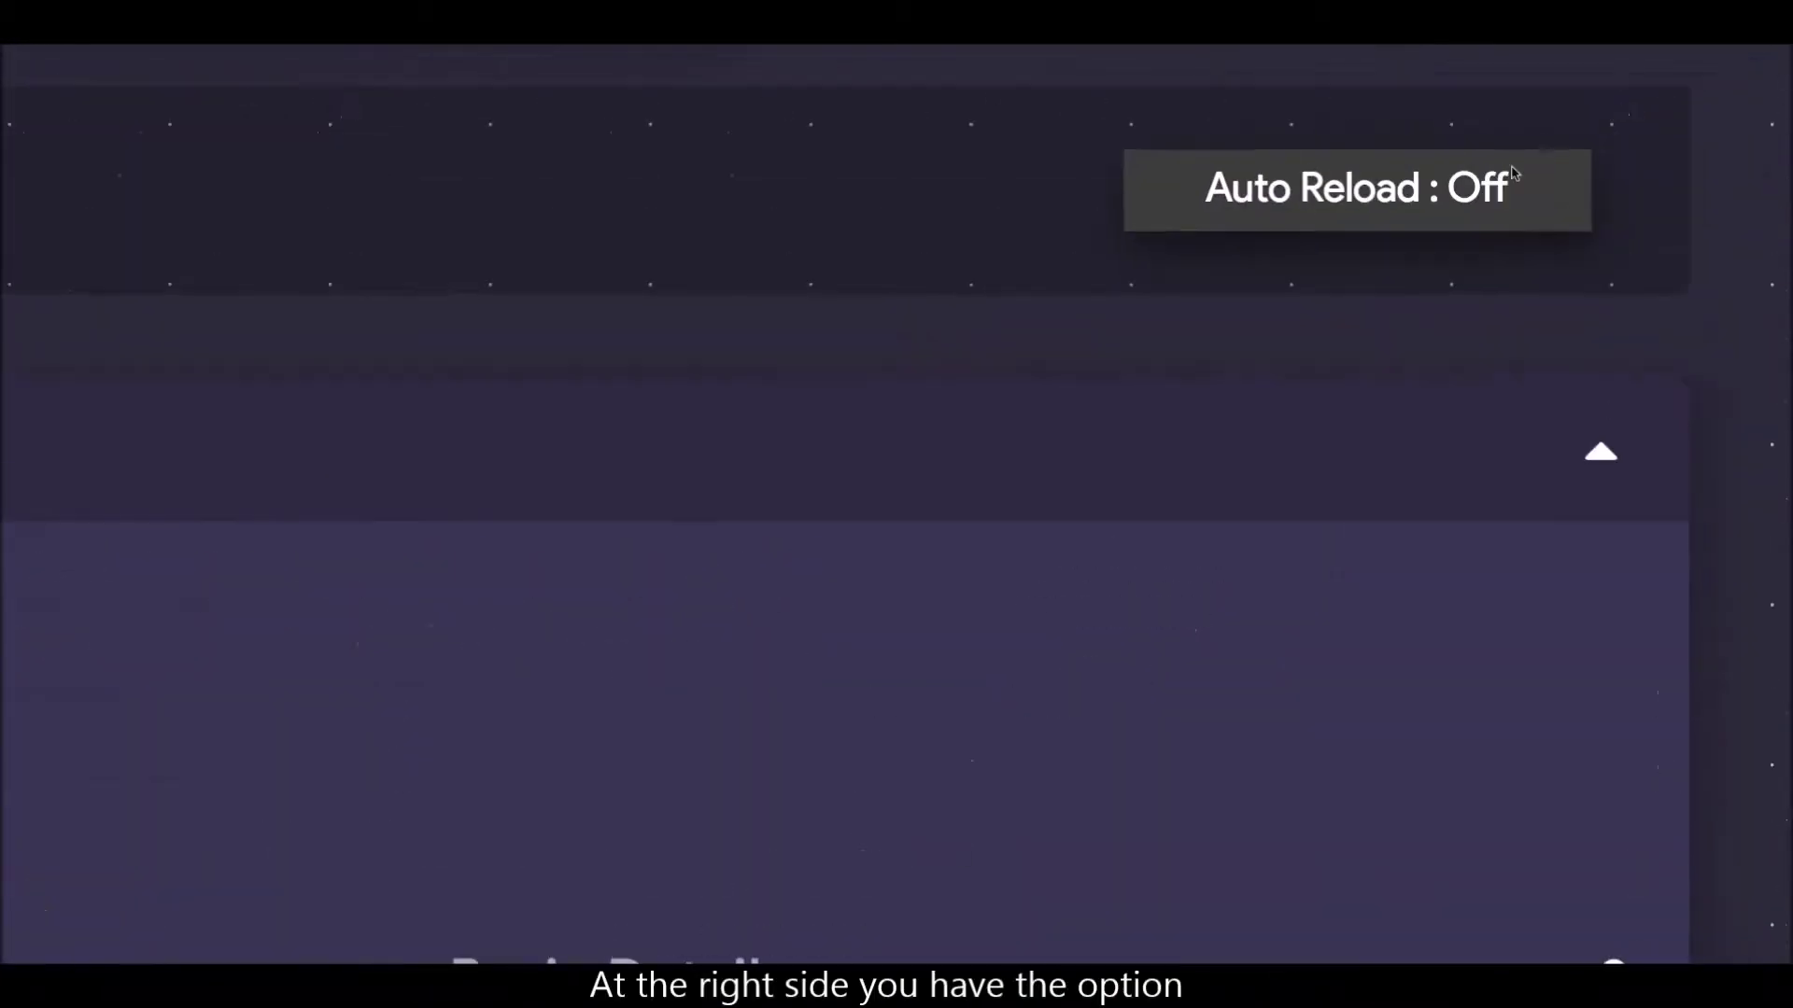
left_click(1478, 191)
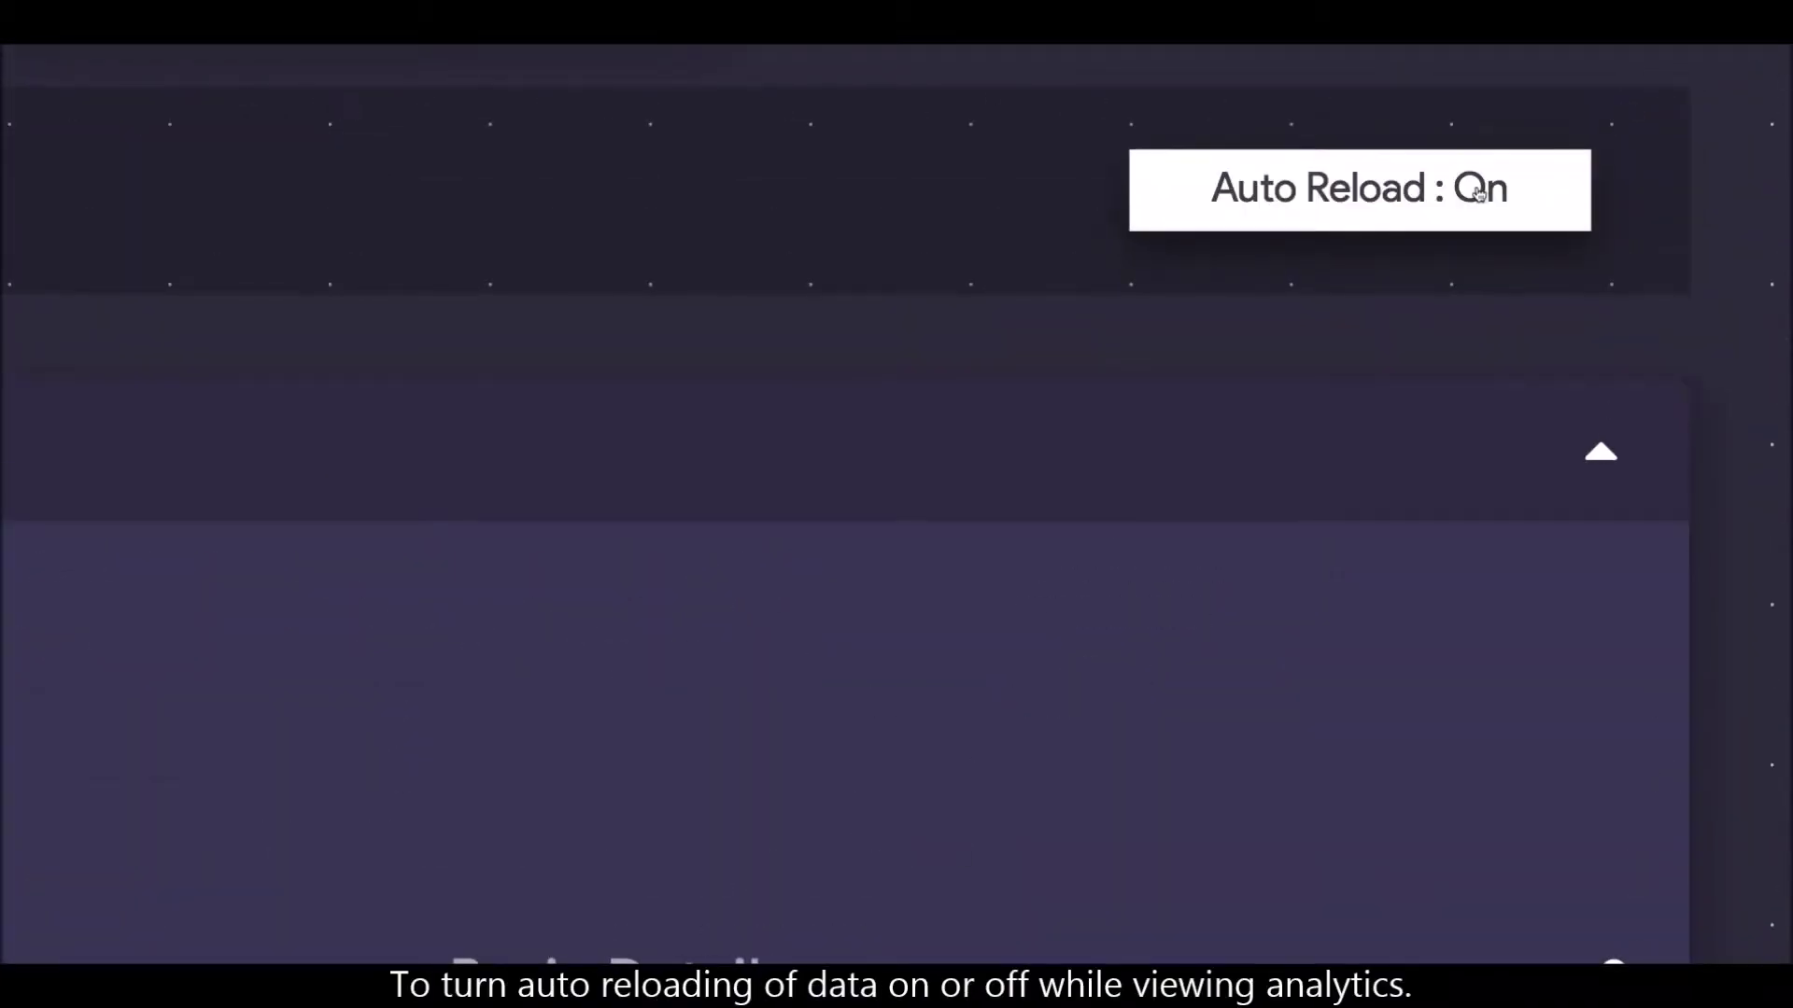
left_click(1478, 191)
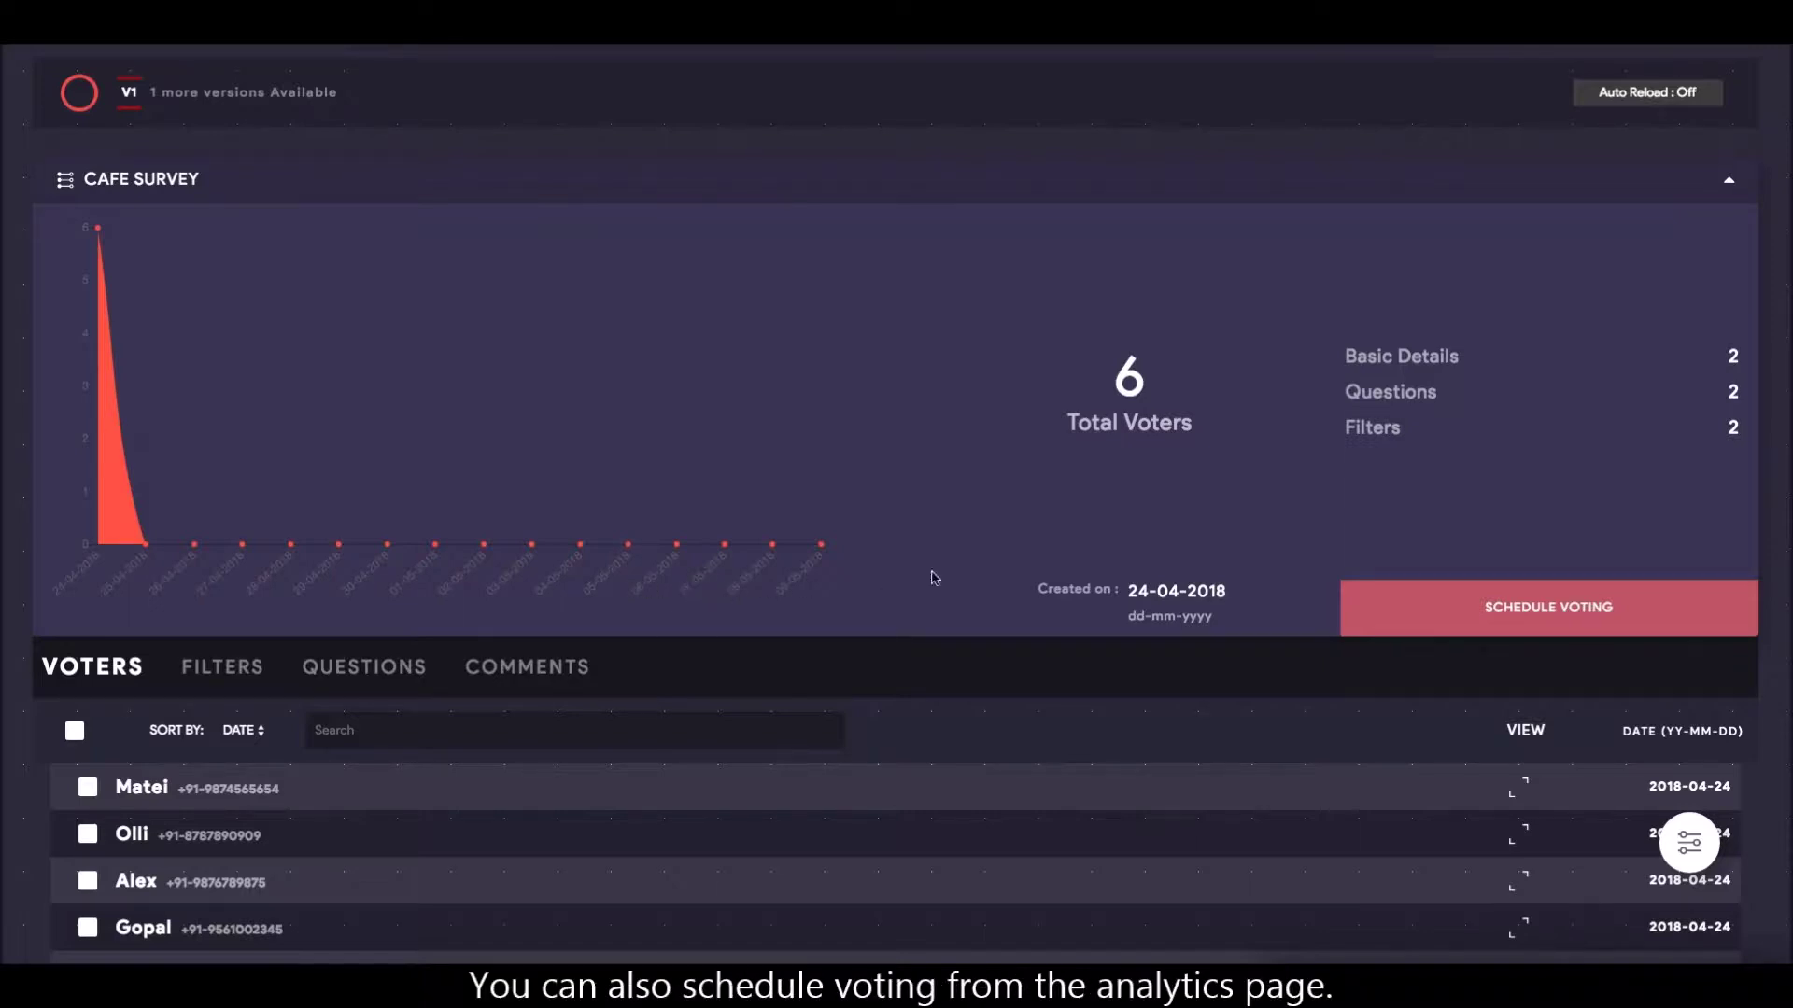
Step: Save the voting schedule with start date 24-04-2018 and an Indefinite stop date
left_click(1547, 616)
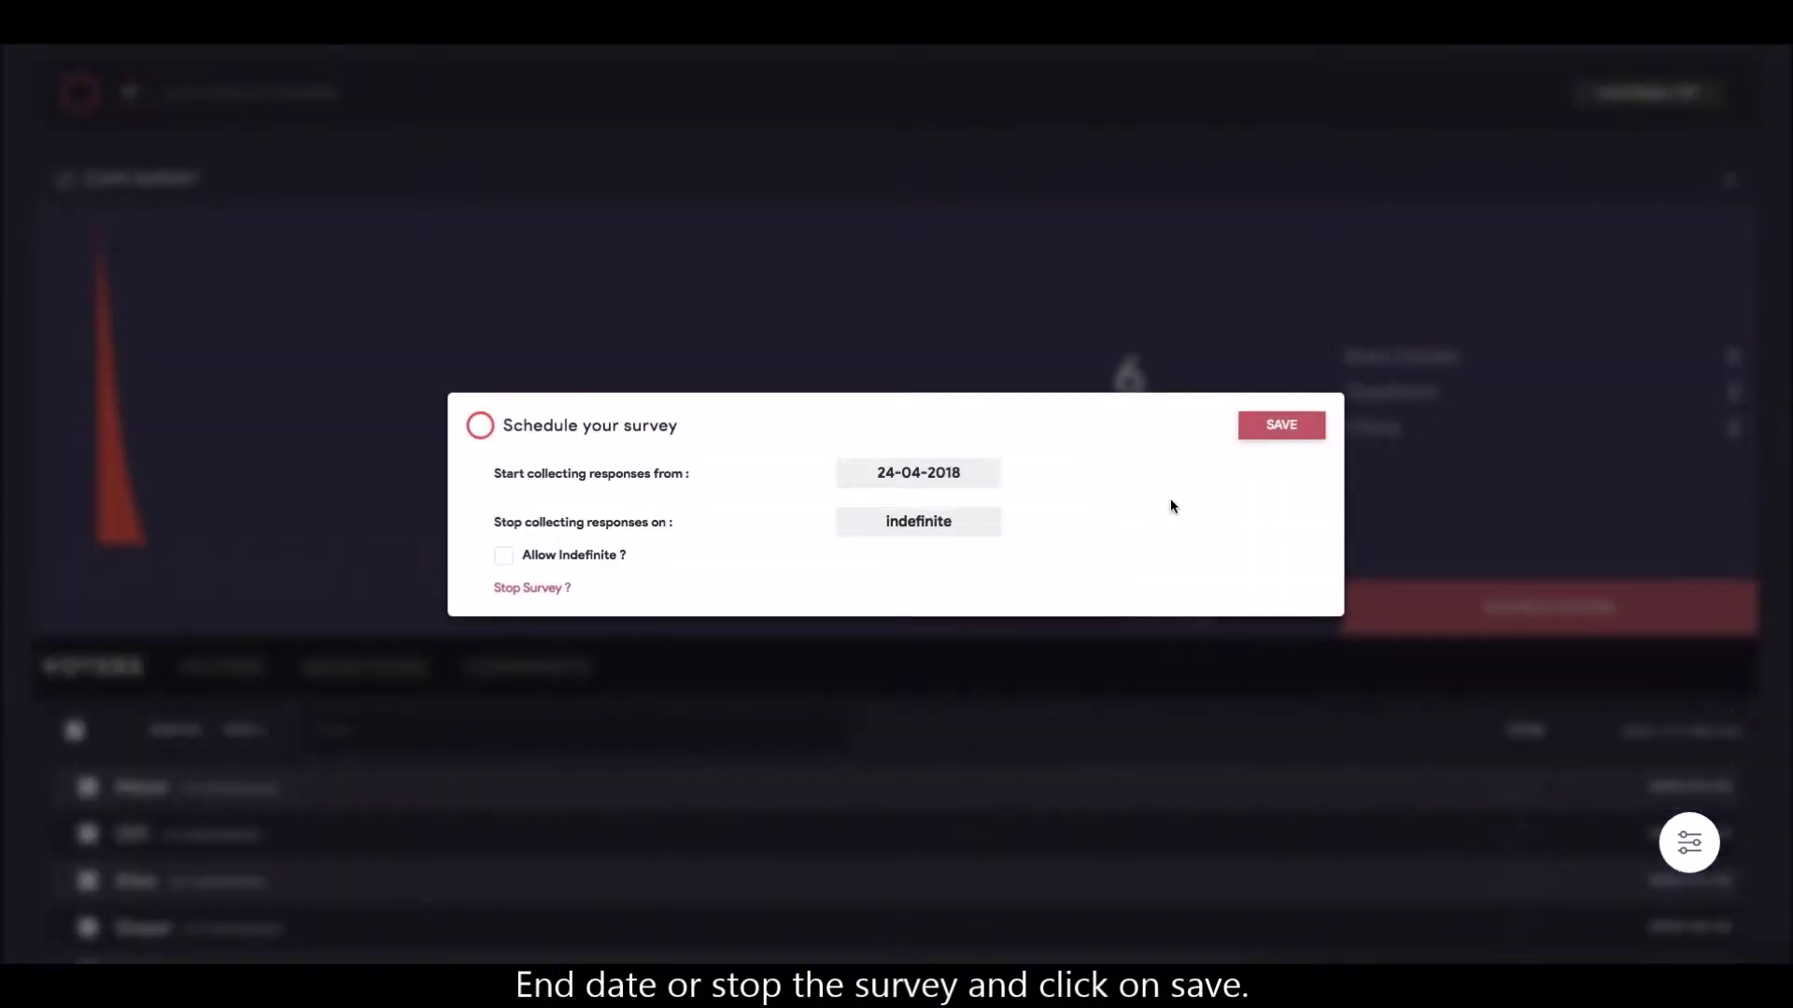
left_click(1281, 424)
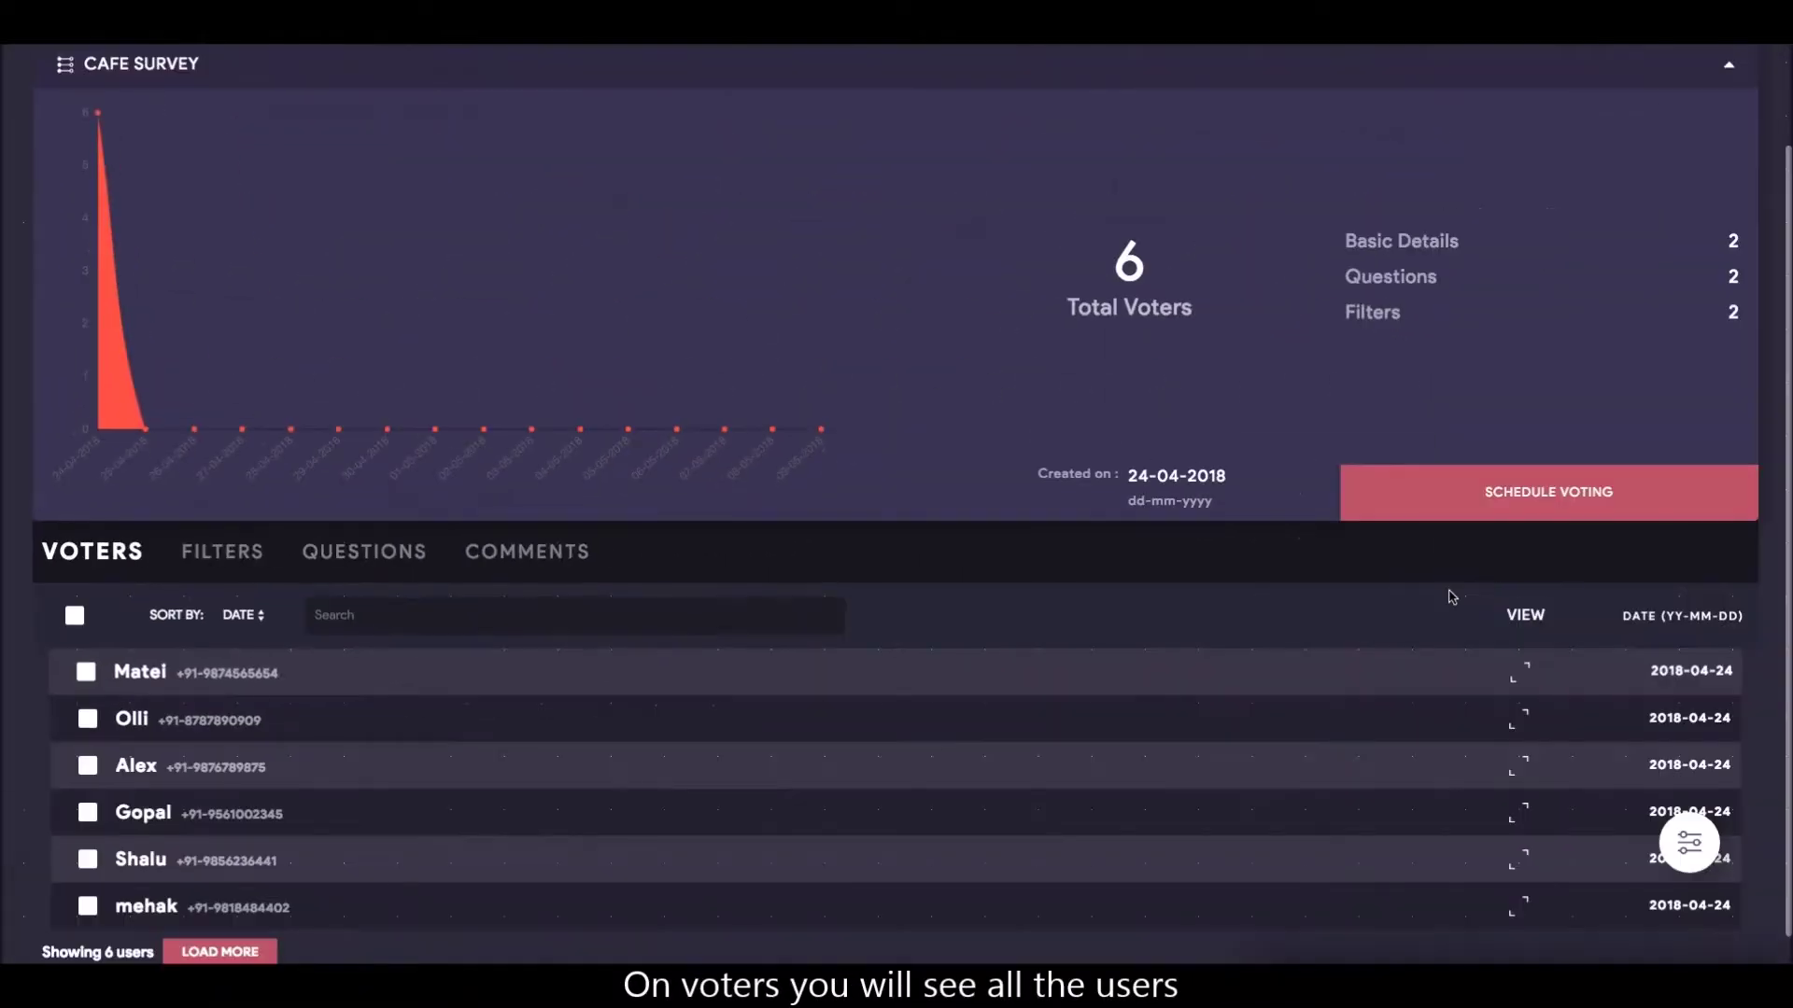
scroll(1033, 663, "down", 1)
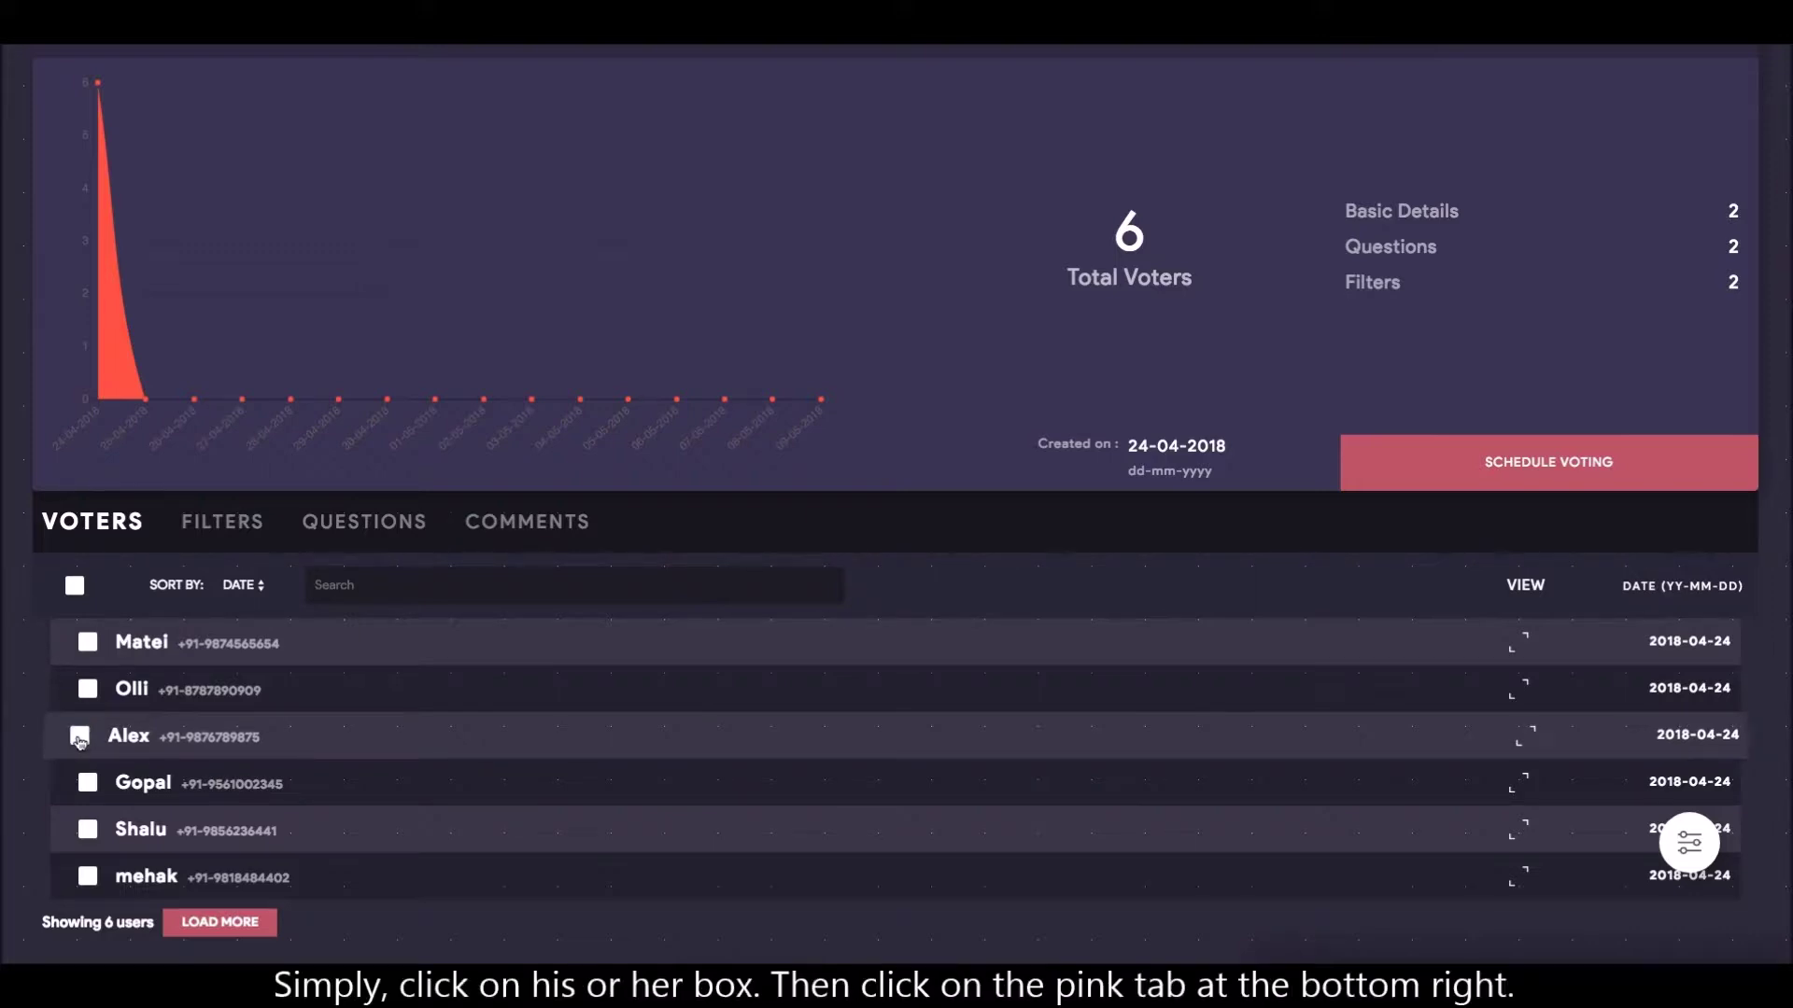
Step: Select the third voter and broadcast the SMS 'Thank you for your response!' to them
left_click(80, 740)
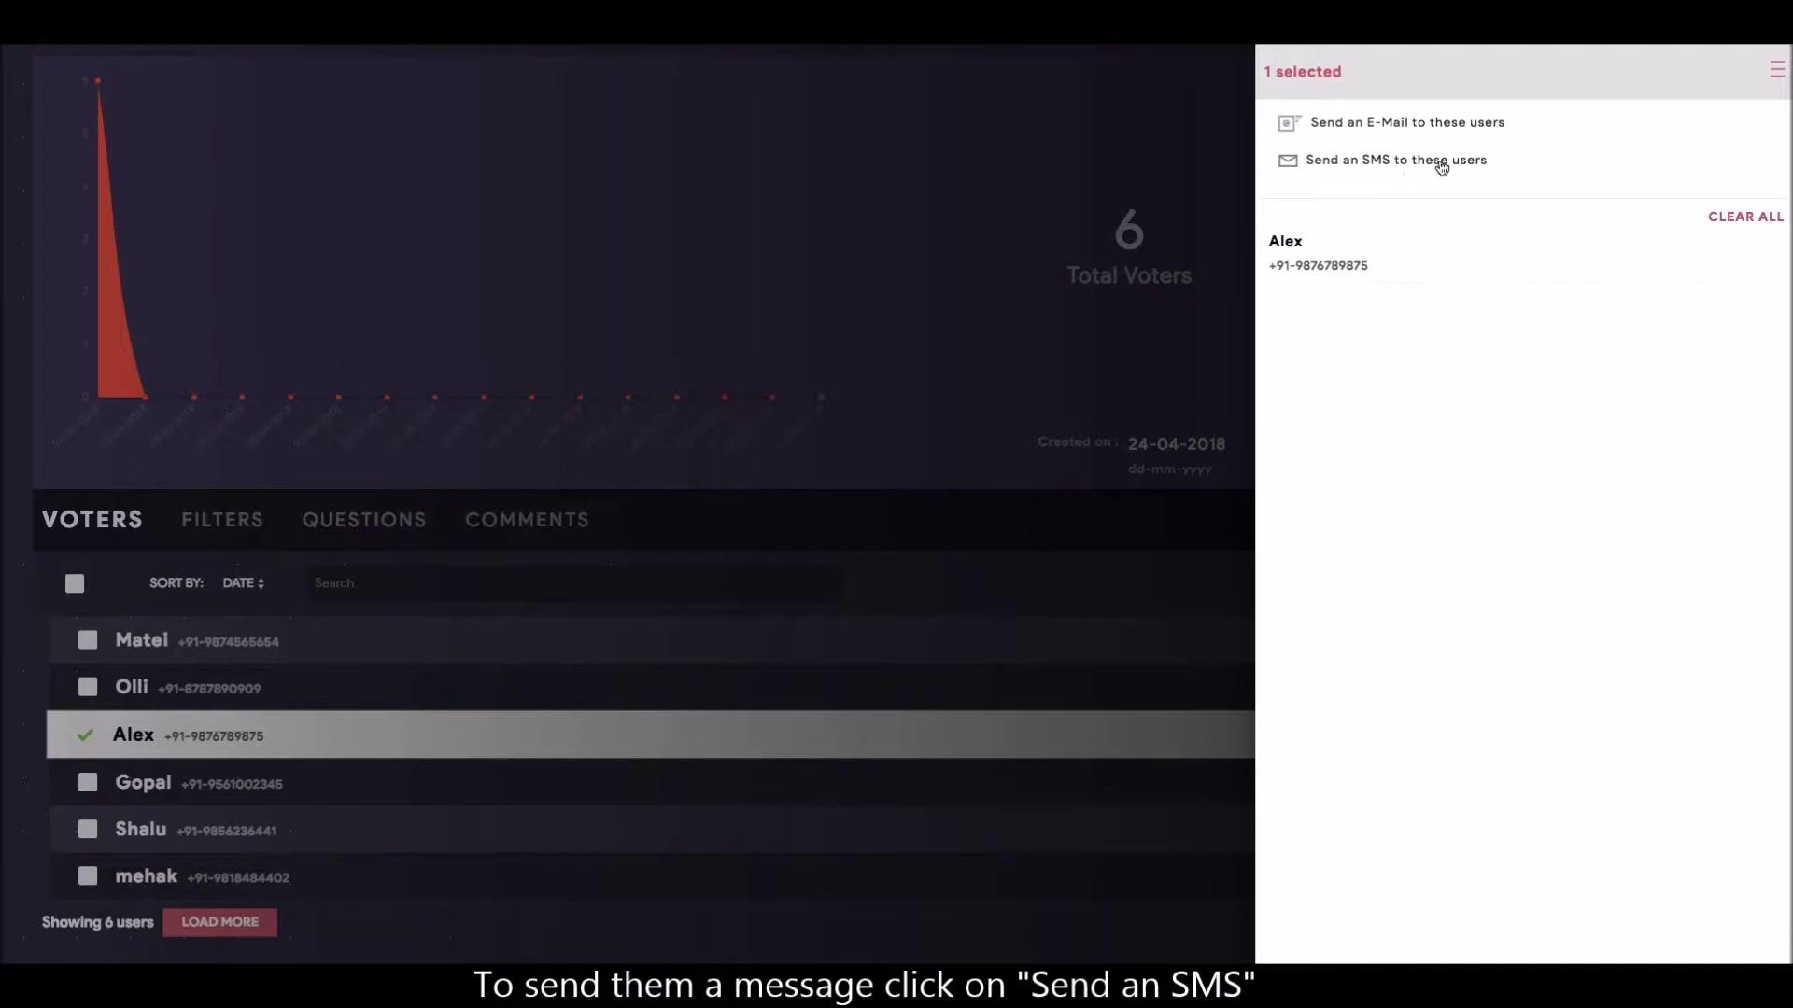
left_click(1400, 160)
left_click(1039, 171)
type("Thank you ")
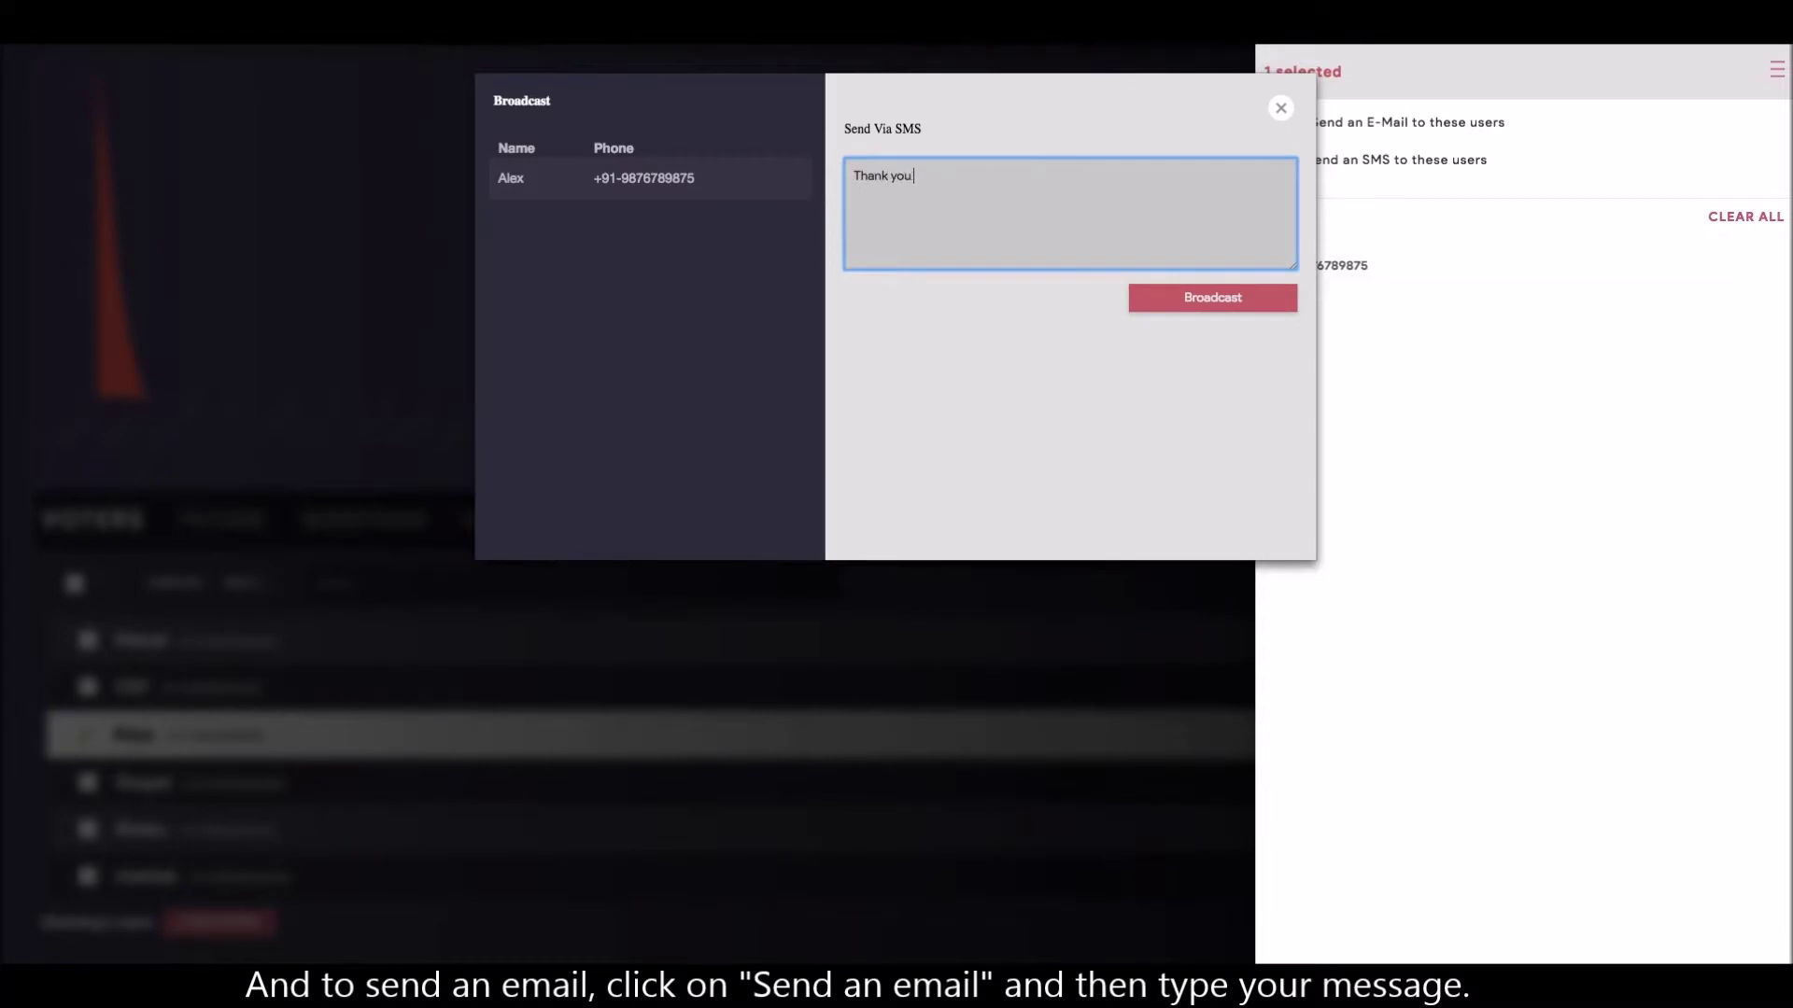
type("for your response!")
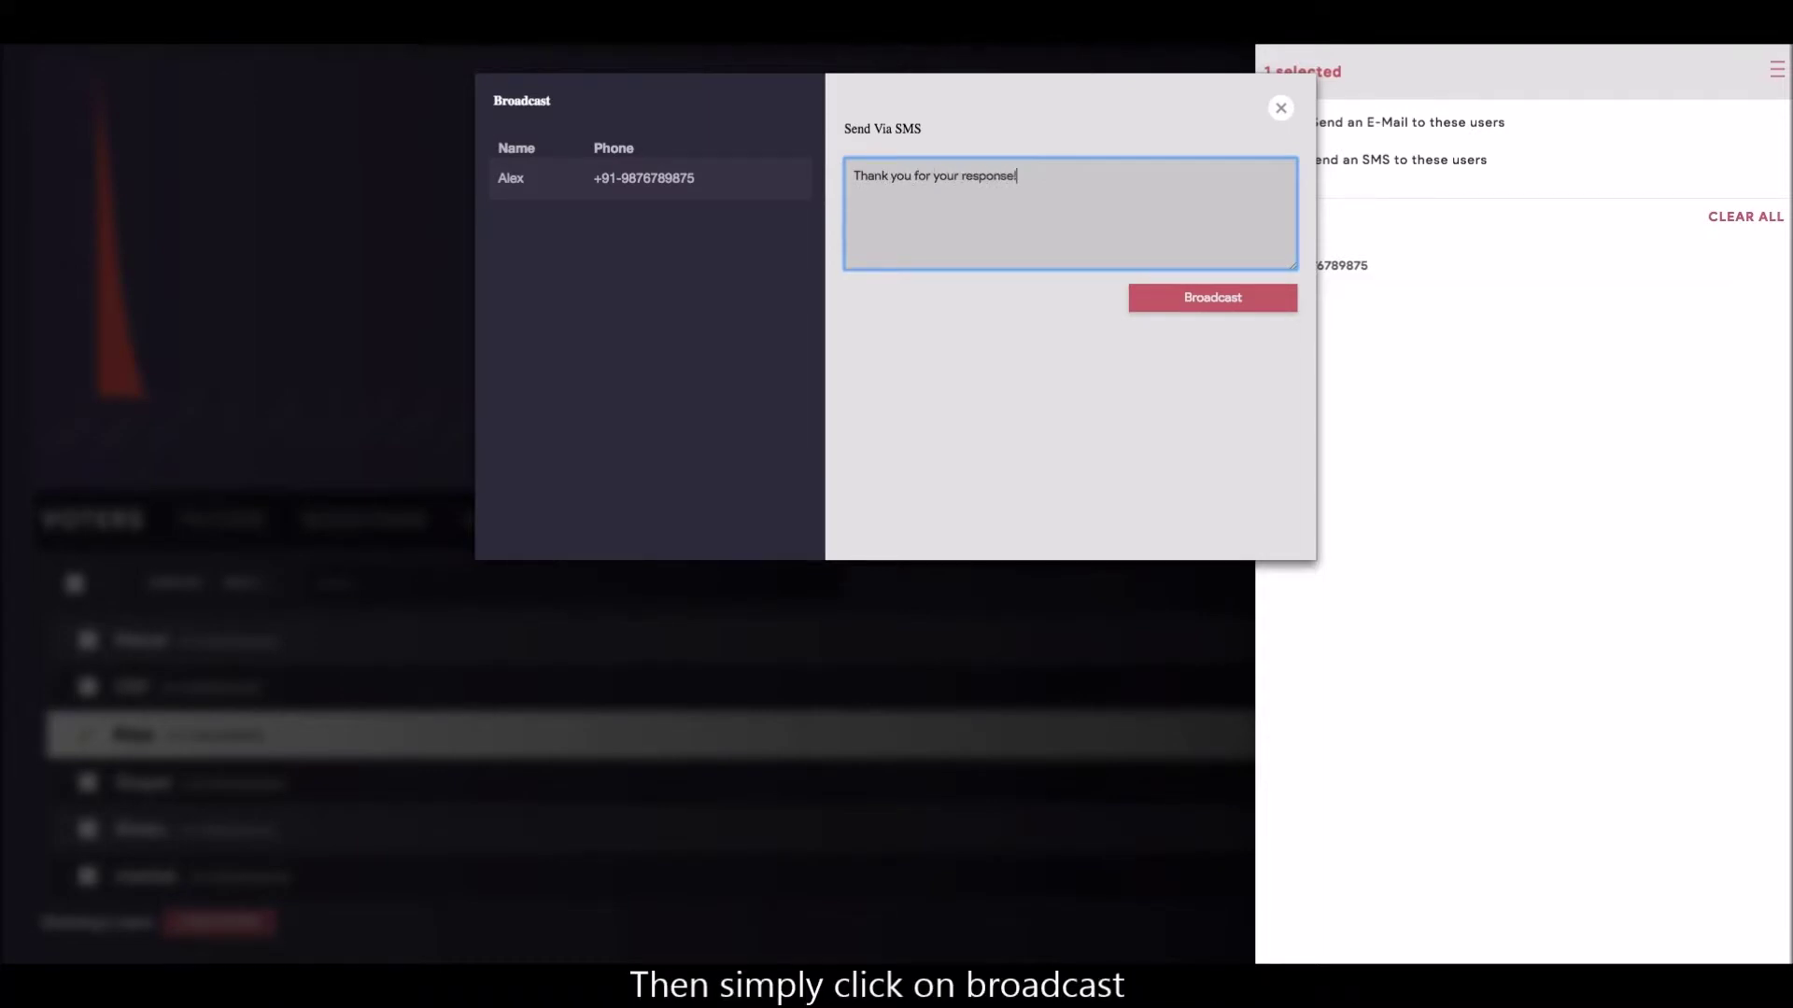
left_click(1186, 300)
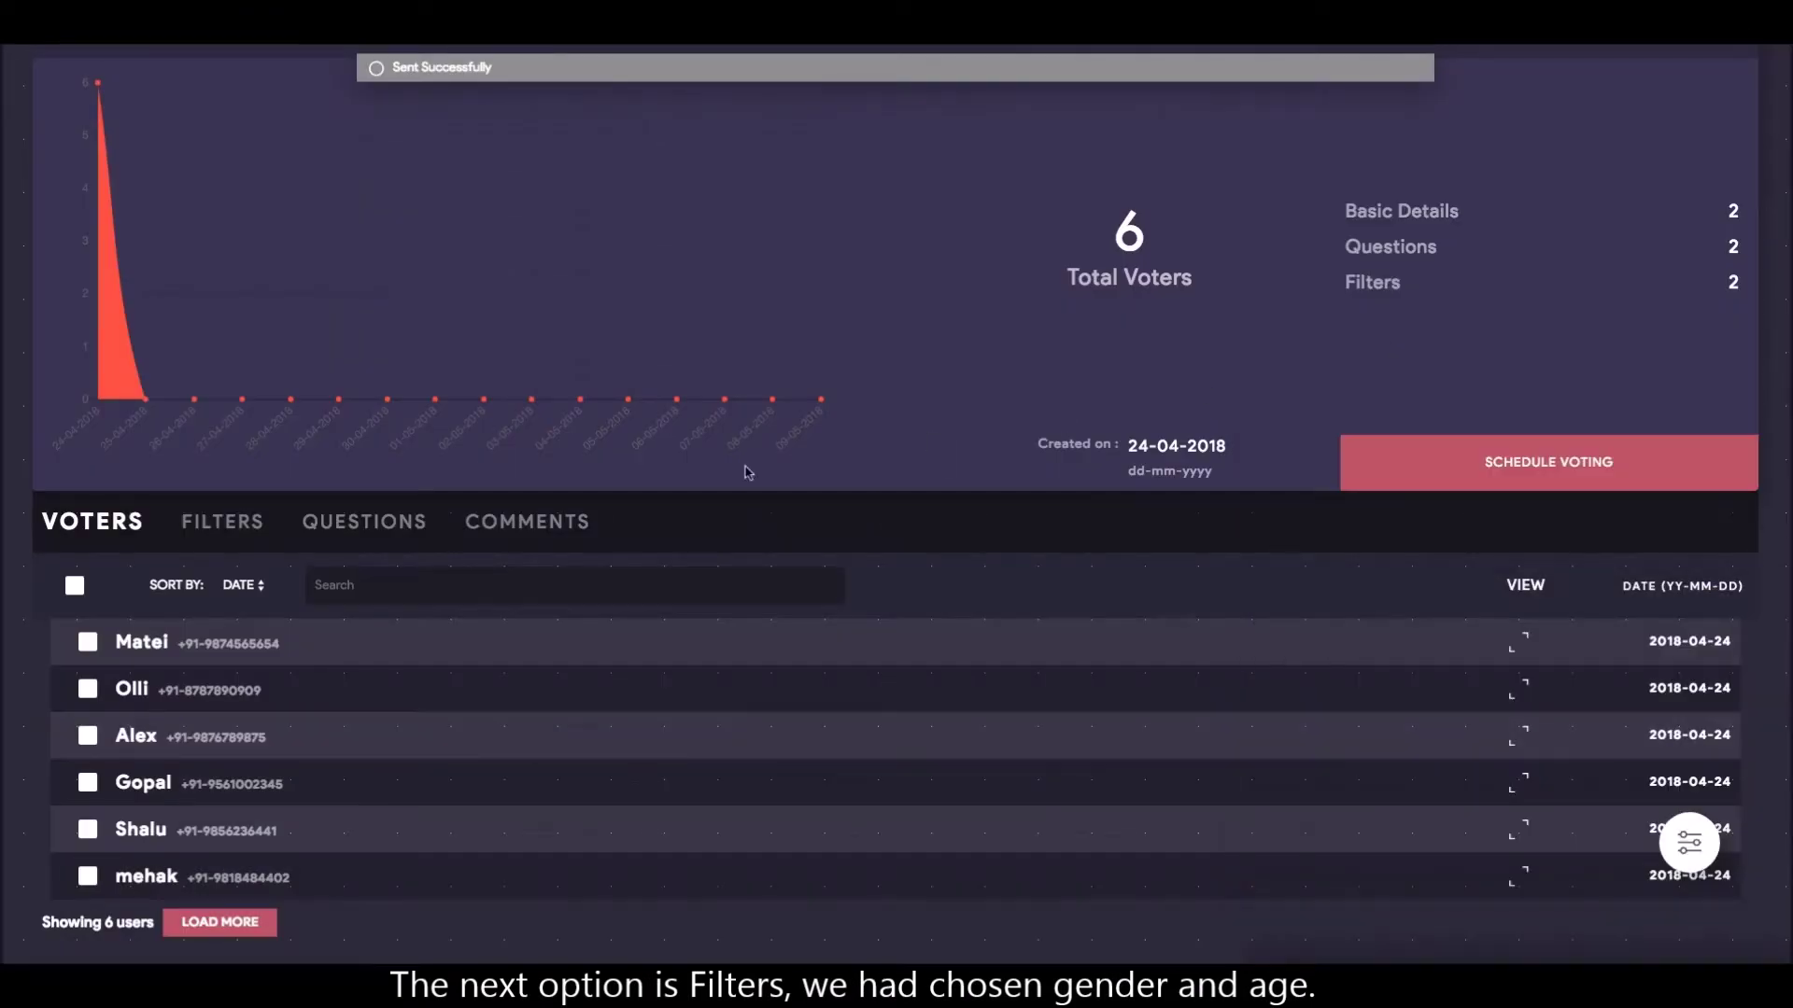
left_click(257, 521)
Step: Scroll the FILTERS tab to the Gender chart: 3 Female, 2 Male, 1 Other
scroll(335, 523, "down", 4)
scroll(364, 575, "down", 2)
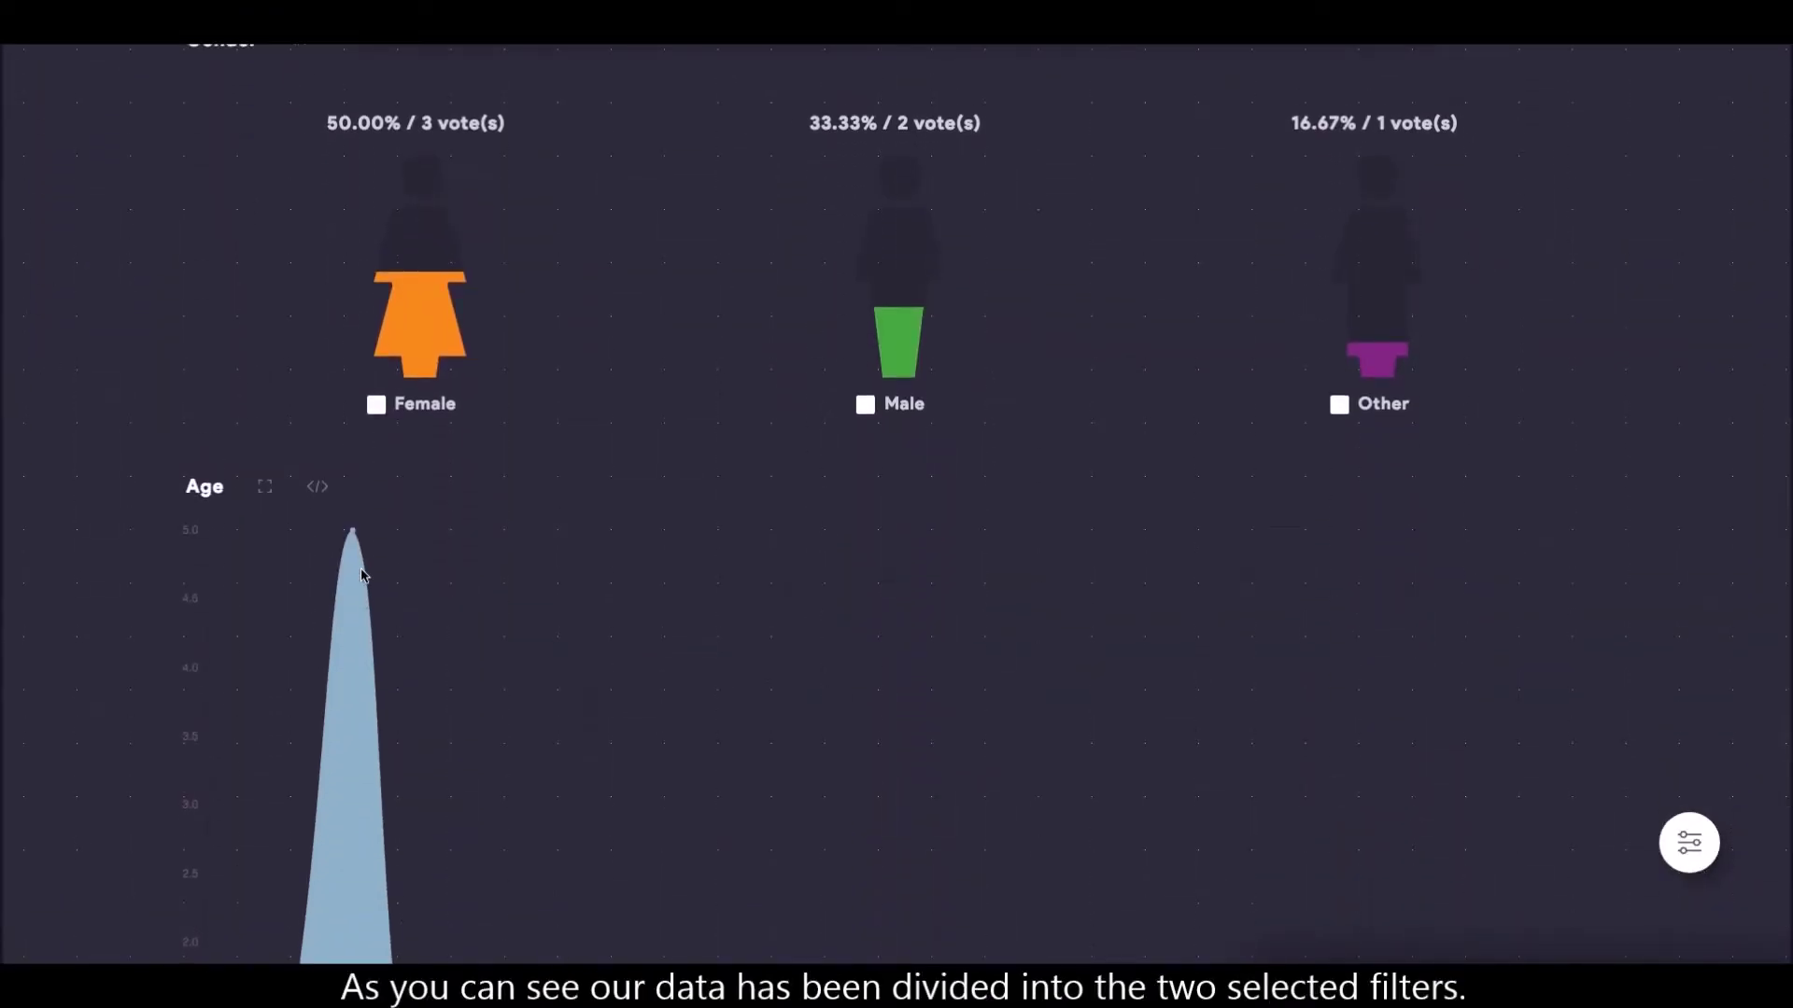
scroll(363, 575, "up", 1)
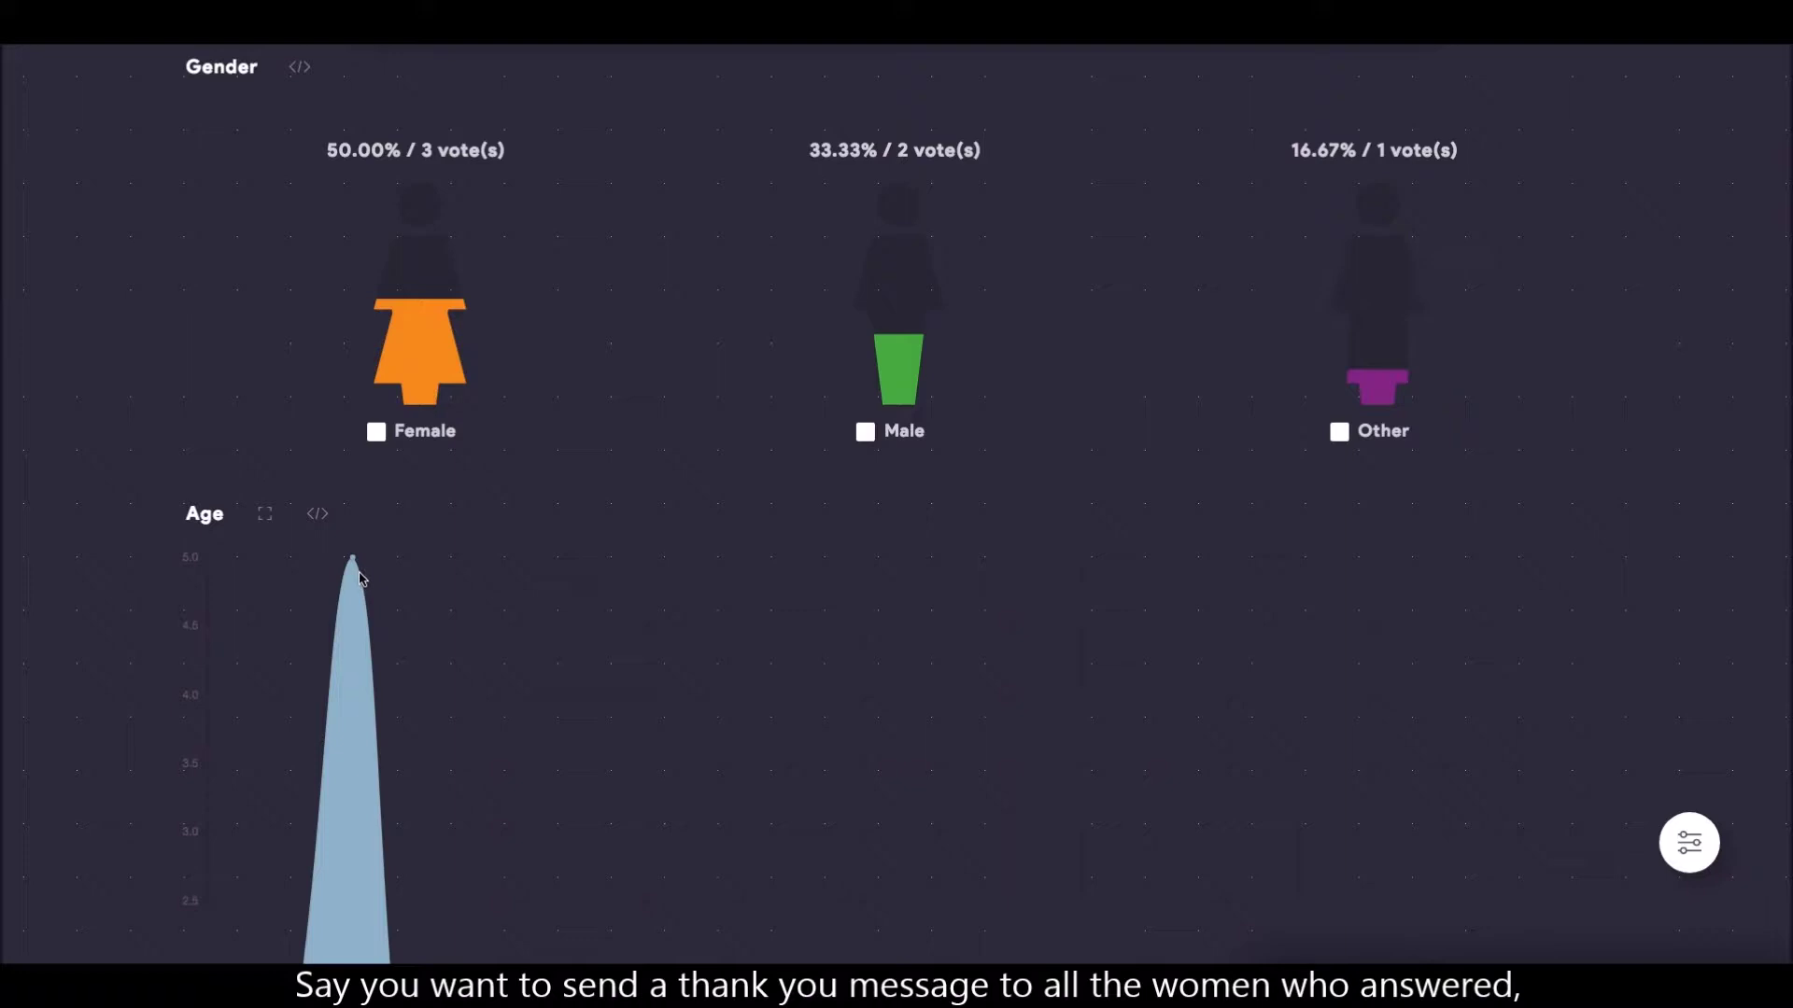
Step: Broadcast the thank-you SMS to the three Female voters, then clear the selection
left_click(377, 433)
left_click(377, 433)
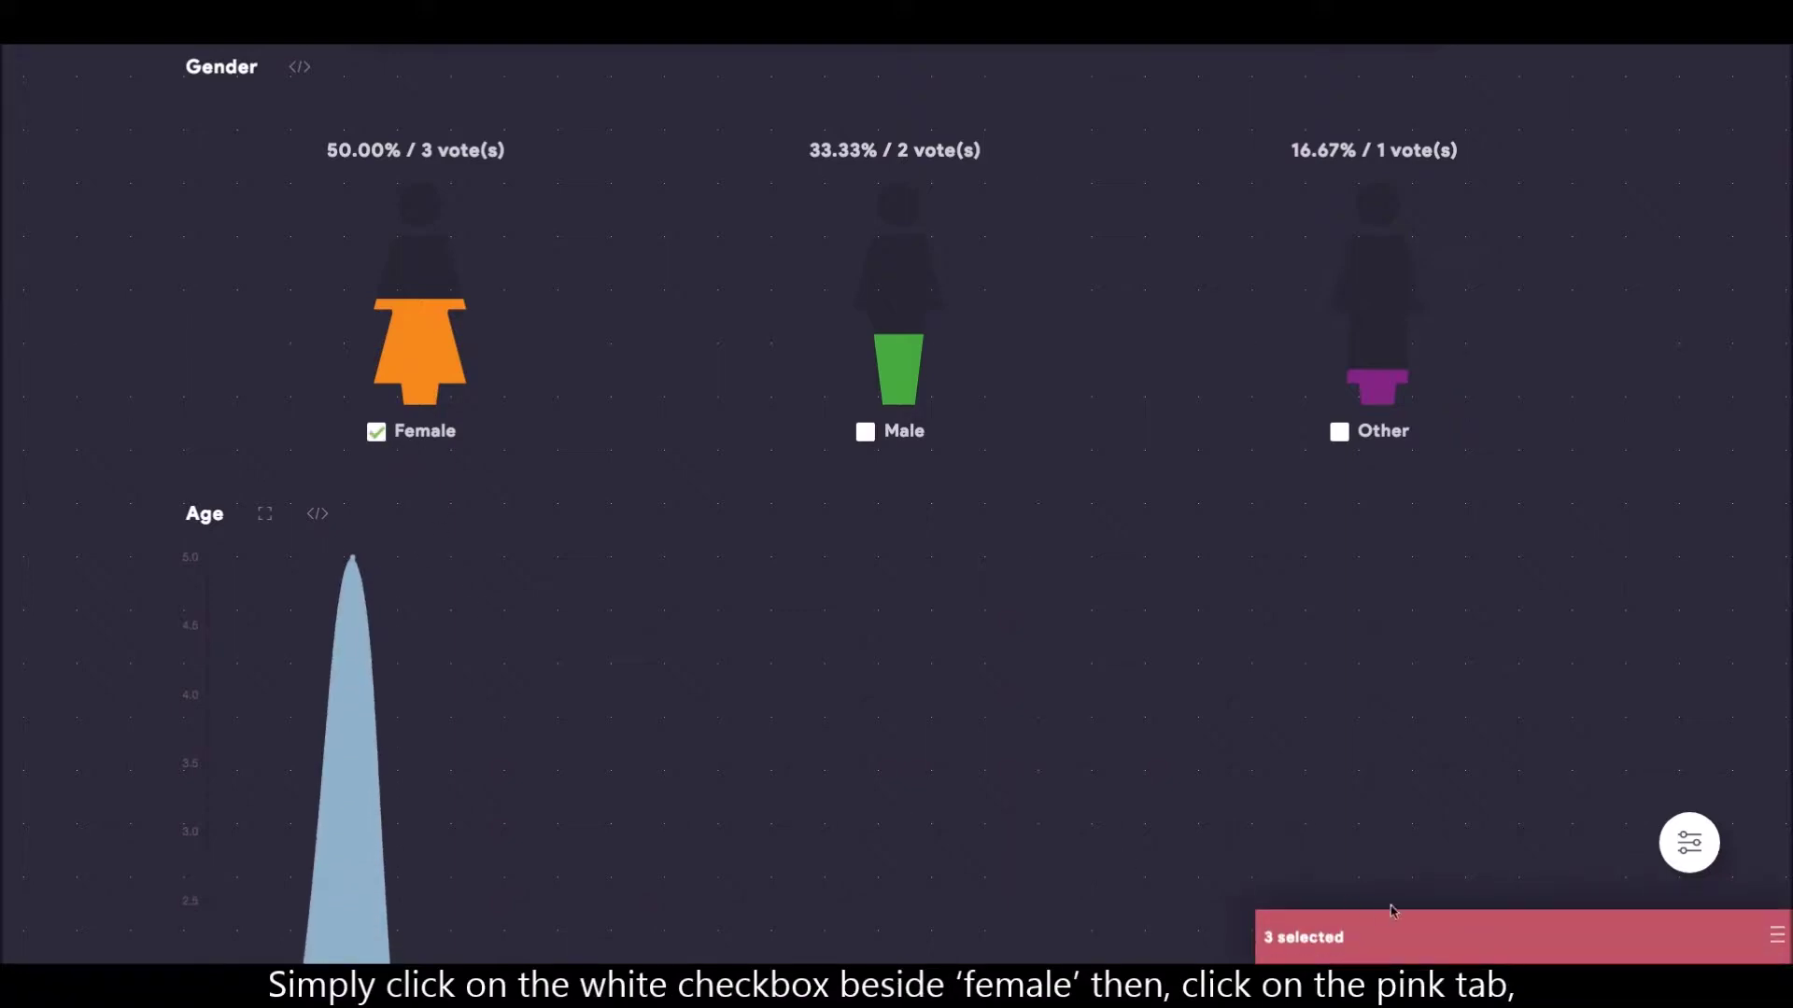
left_click(1420, 928)
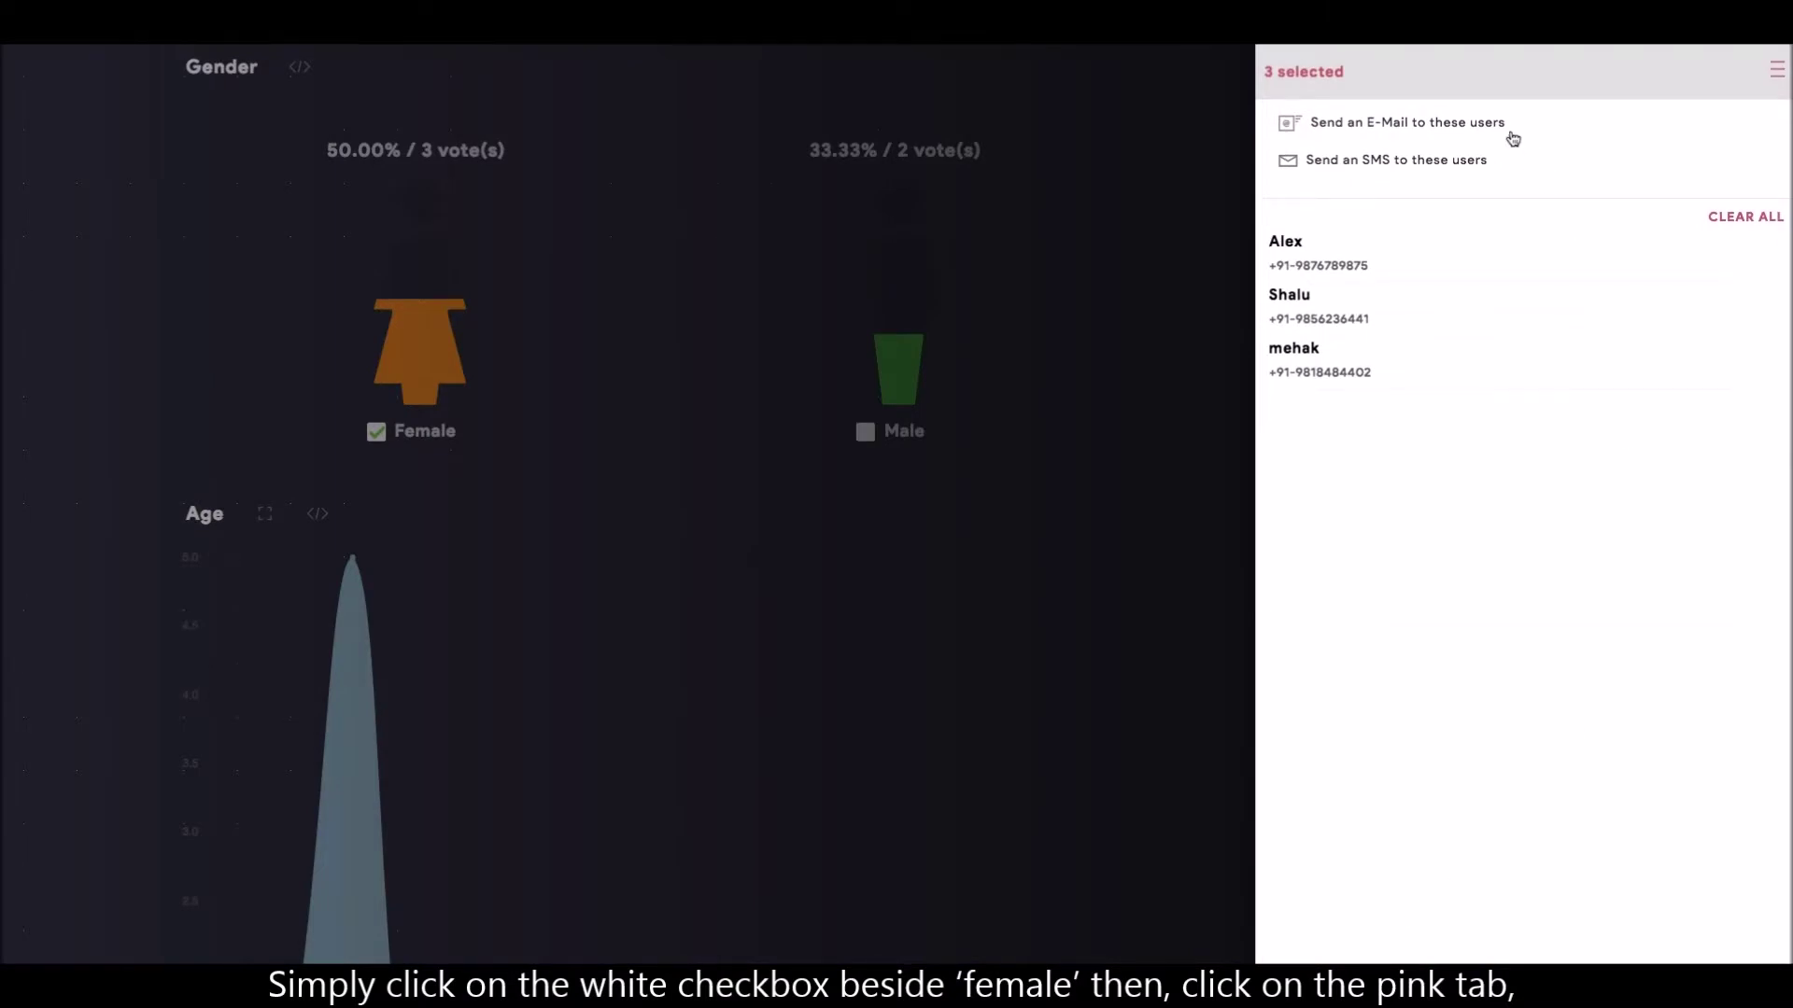
left_click(1469, 164)
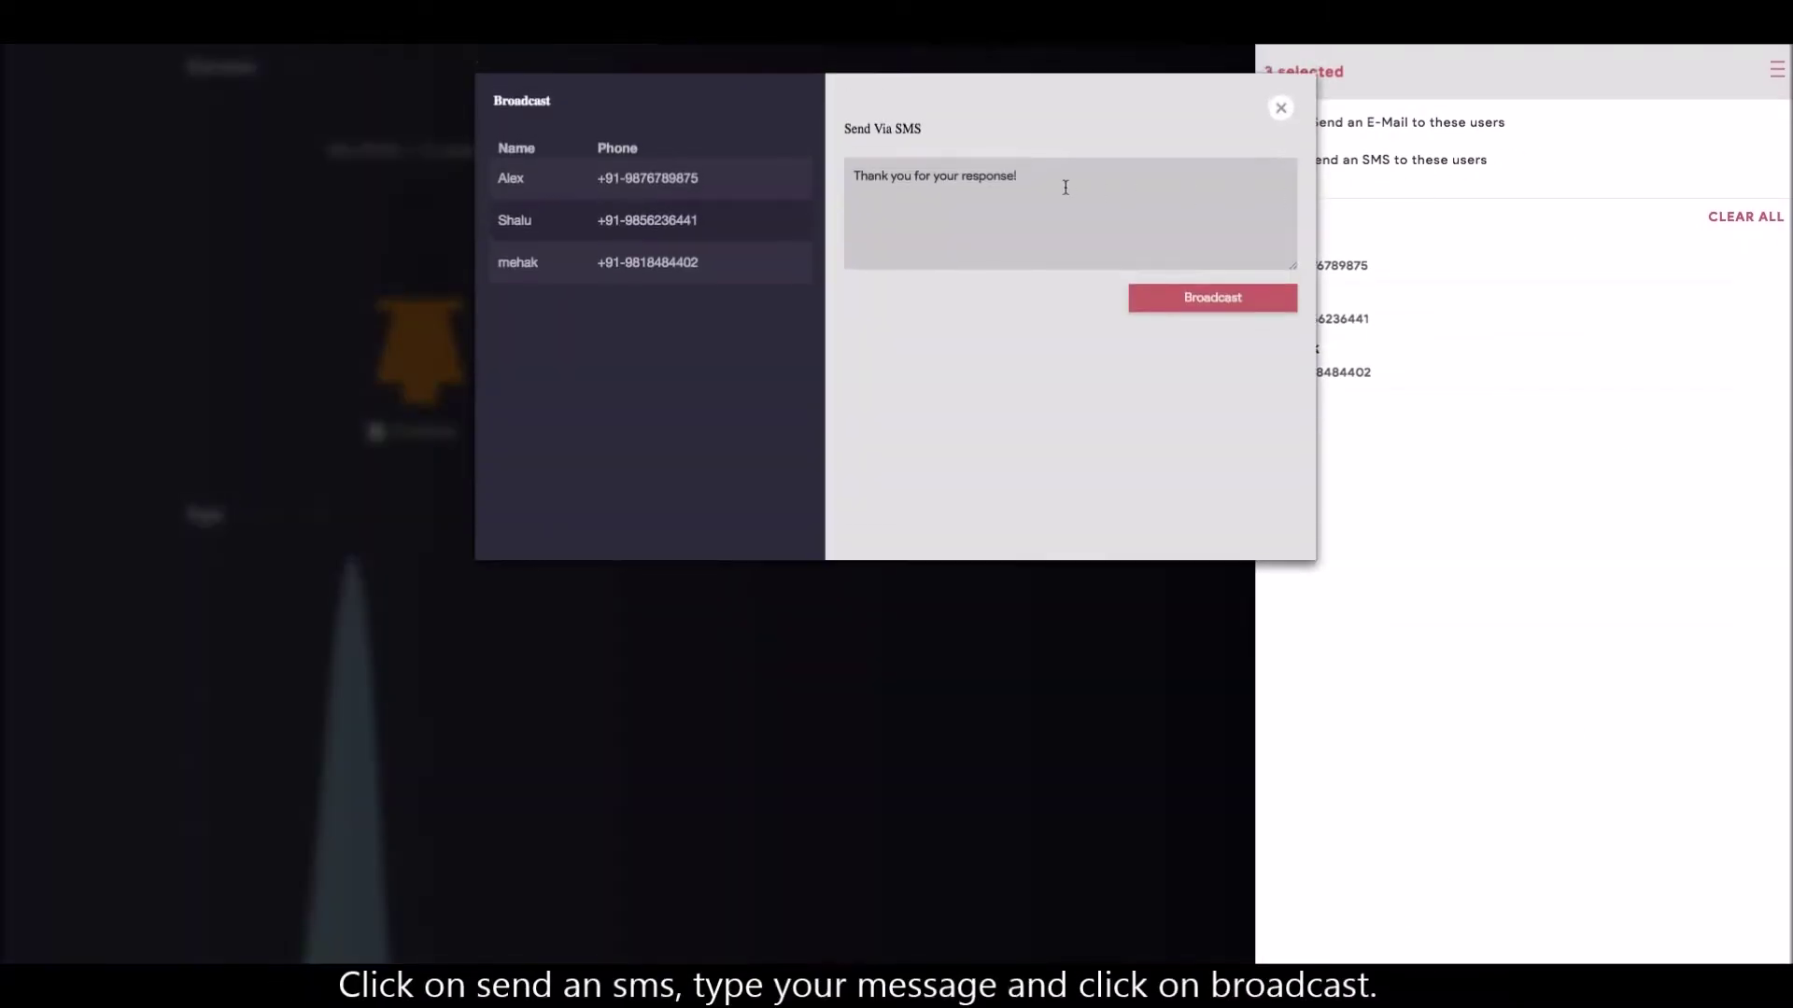
left_click(1064, 184)
left_click(1164, 306)
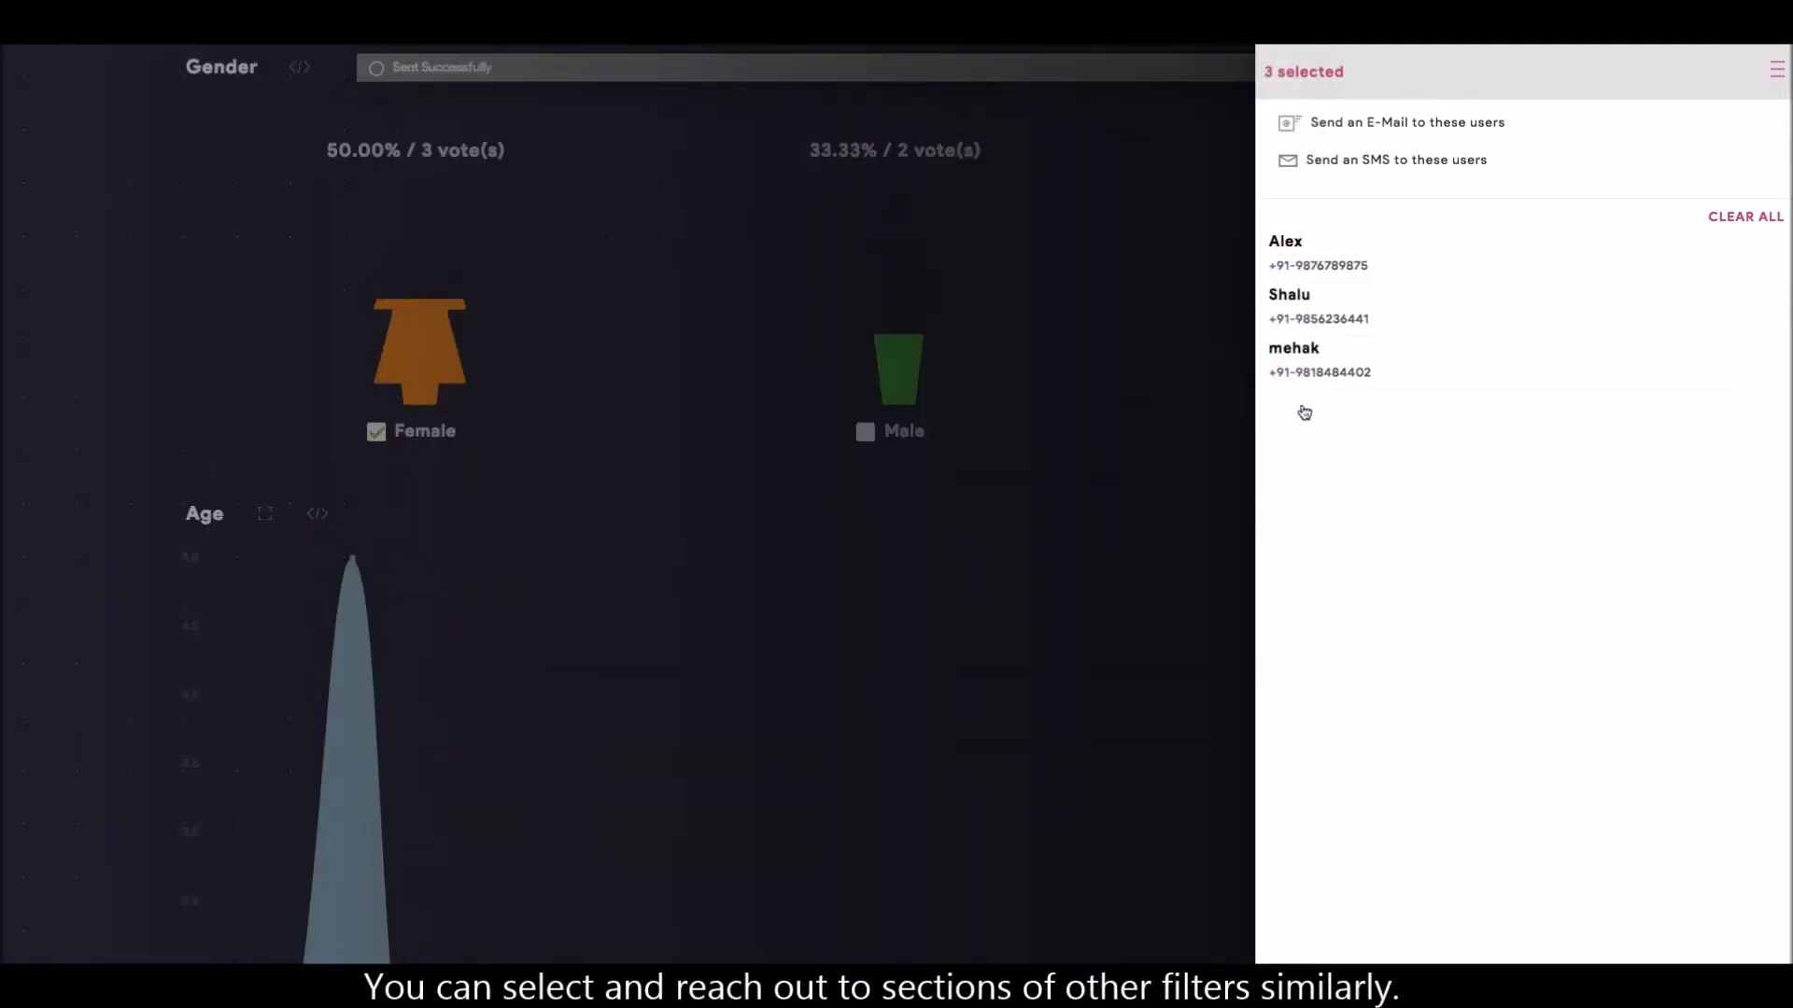
left_click(1757, 220)
scroll(1133, 532, "up", 3)
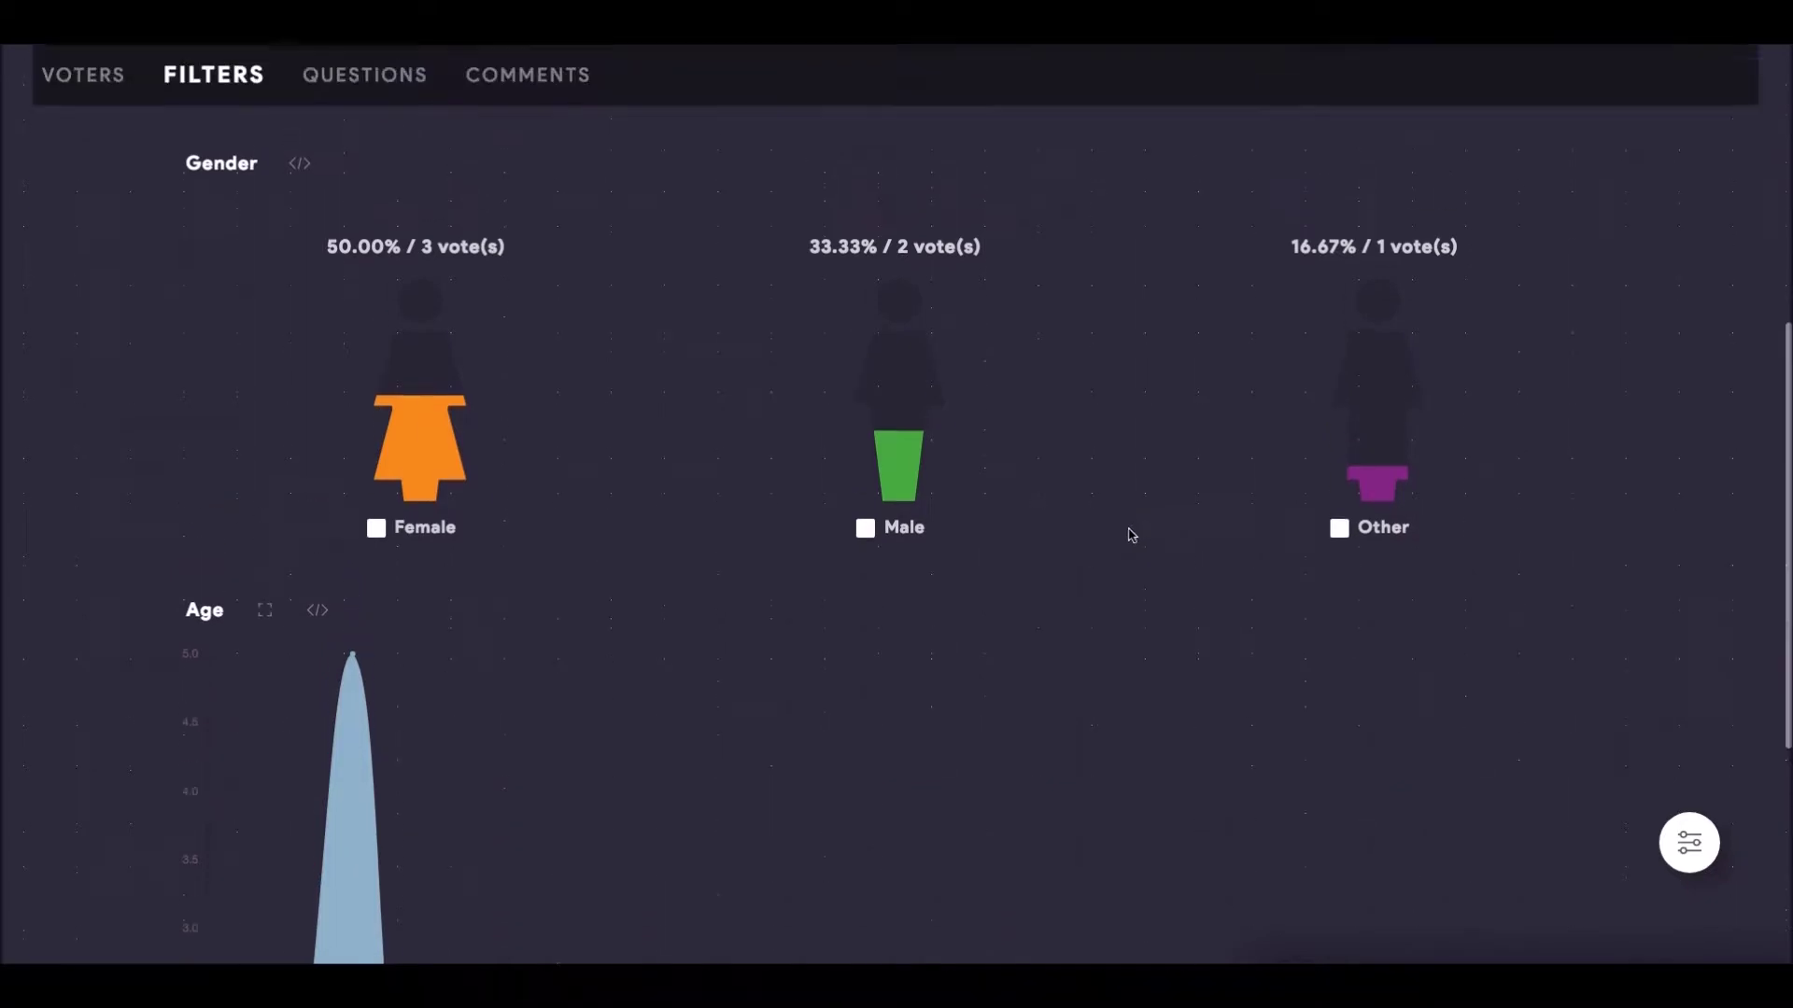
Step: In the QUESTIONS Path Trail, open results for 'Did you like the cafe?' (4 yes, 2 no)
left_click(354, 278)
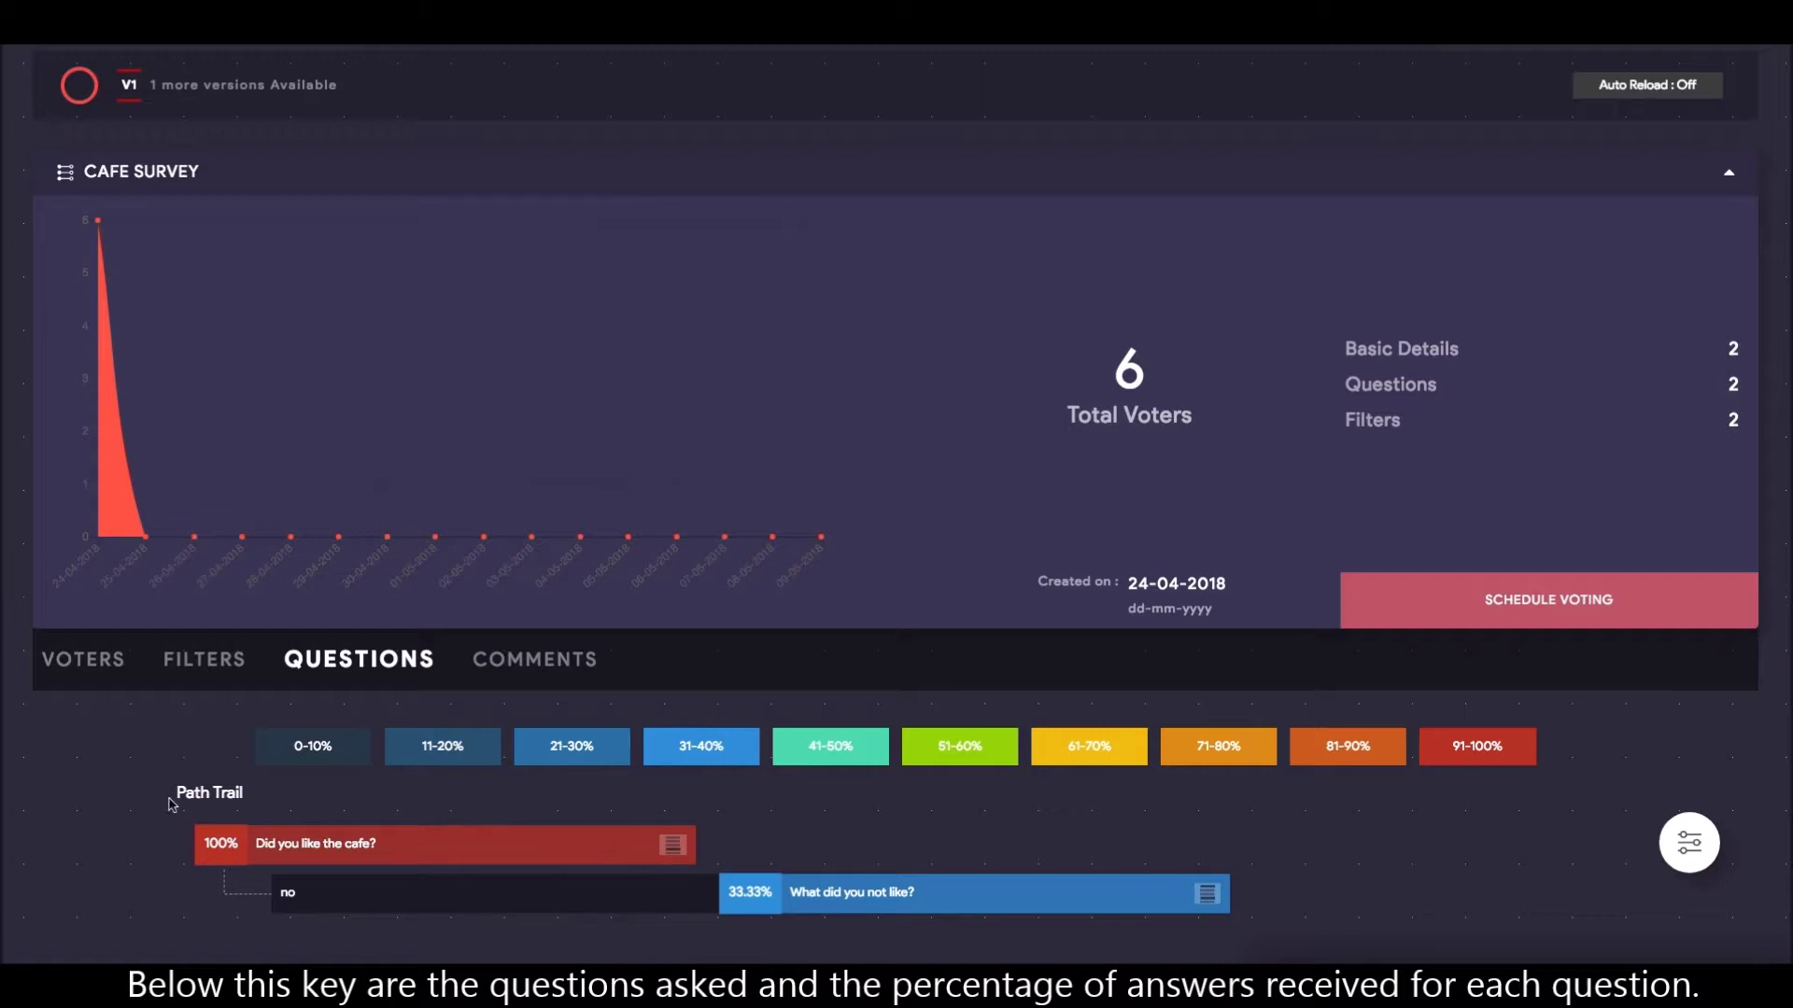
mouse_move(218, 864)
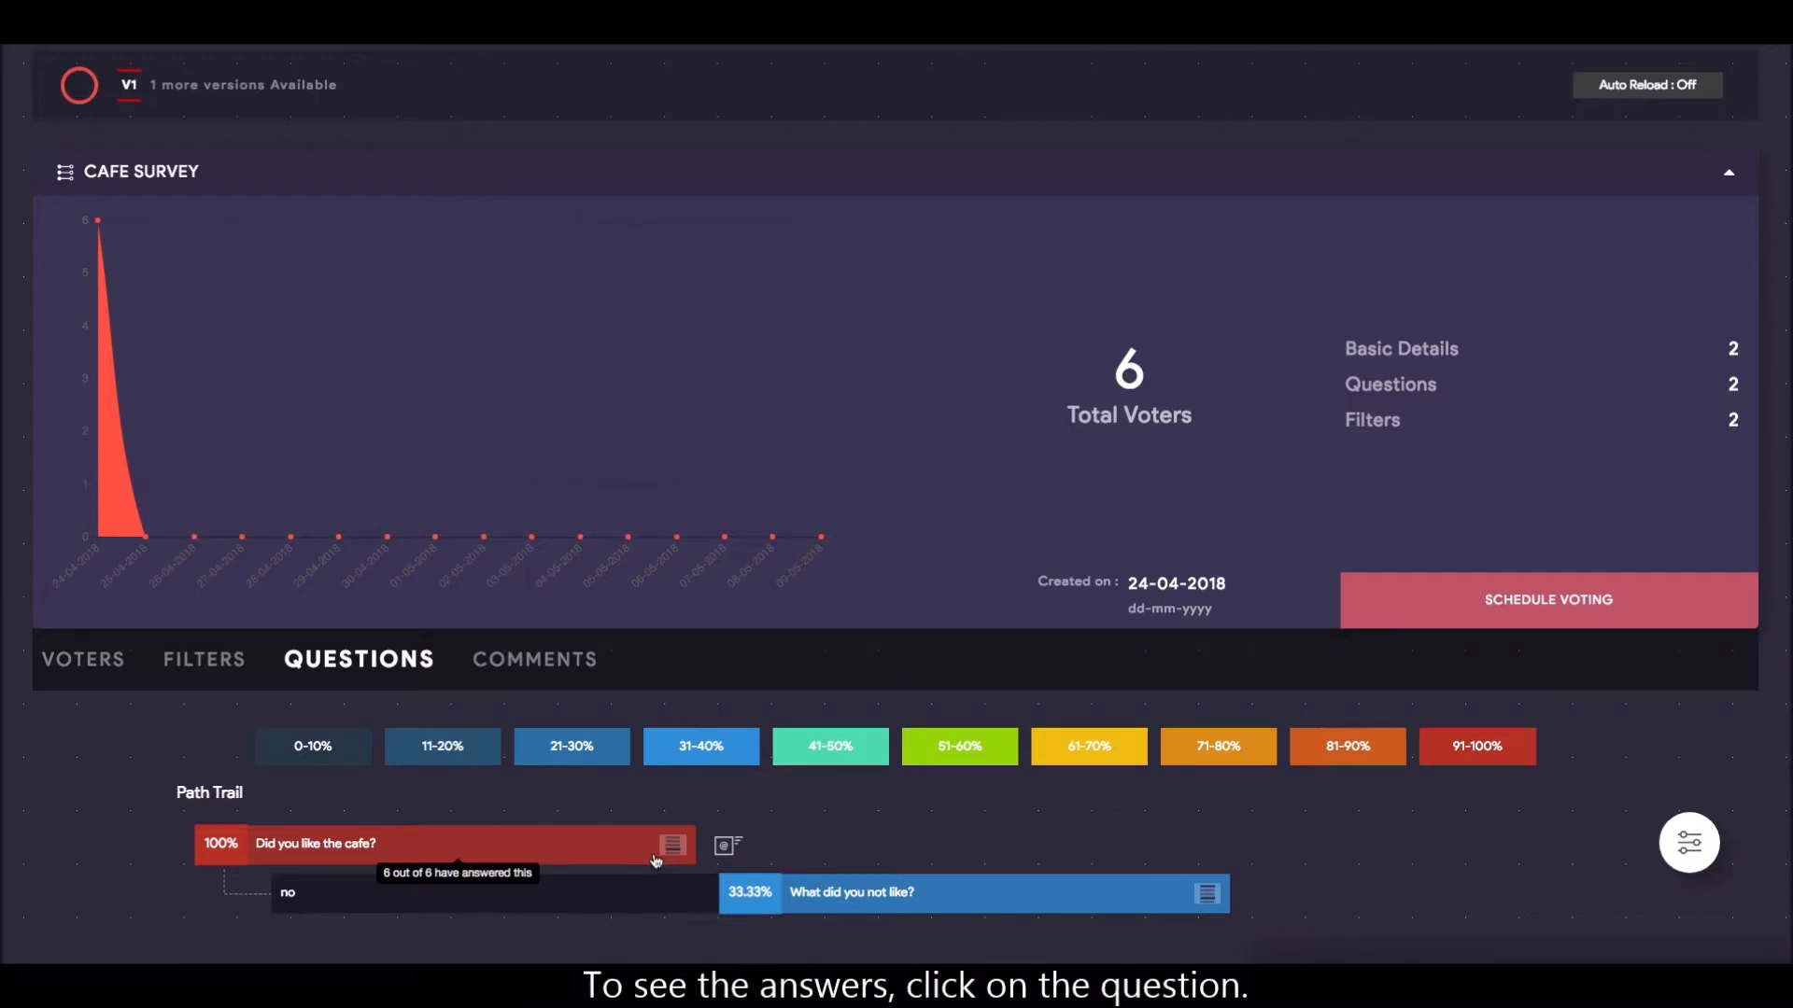
left_click(575, 859)
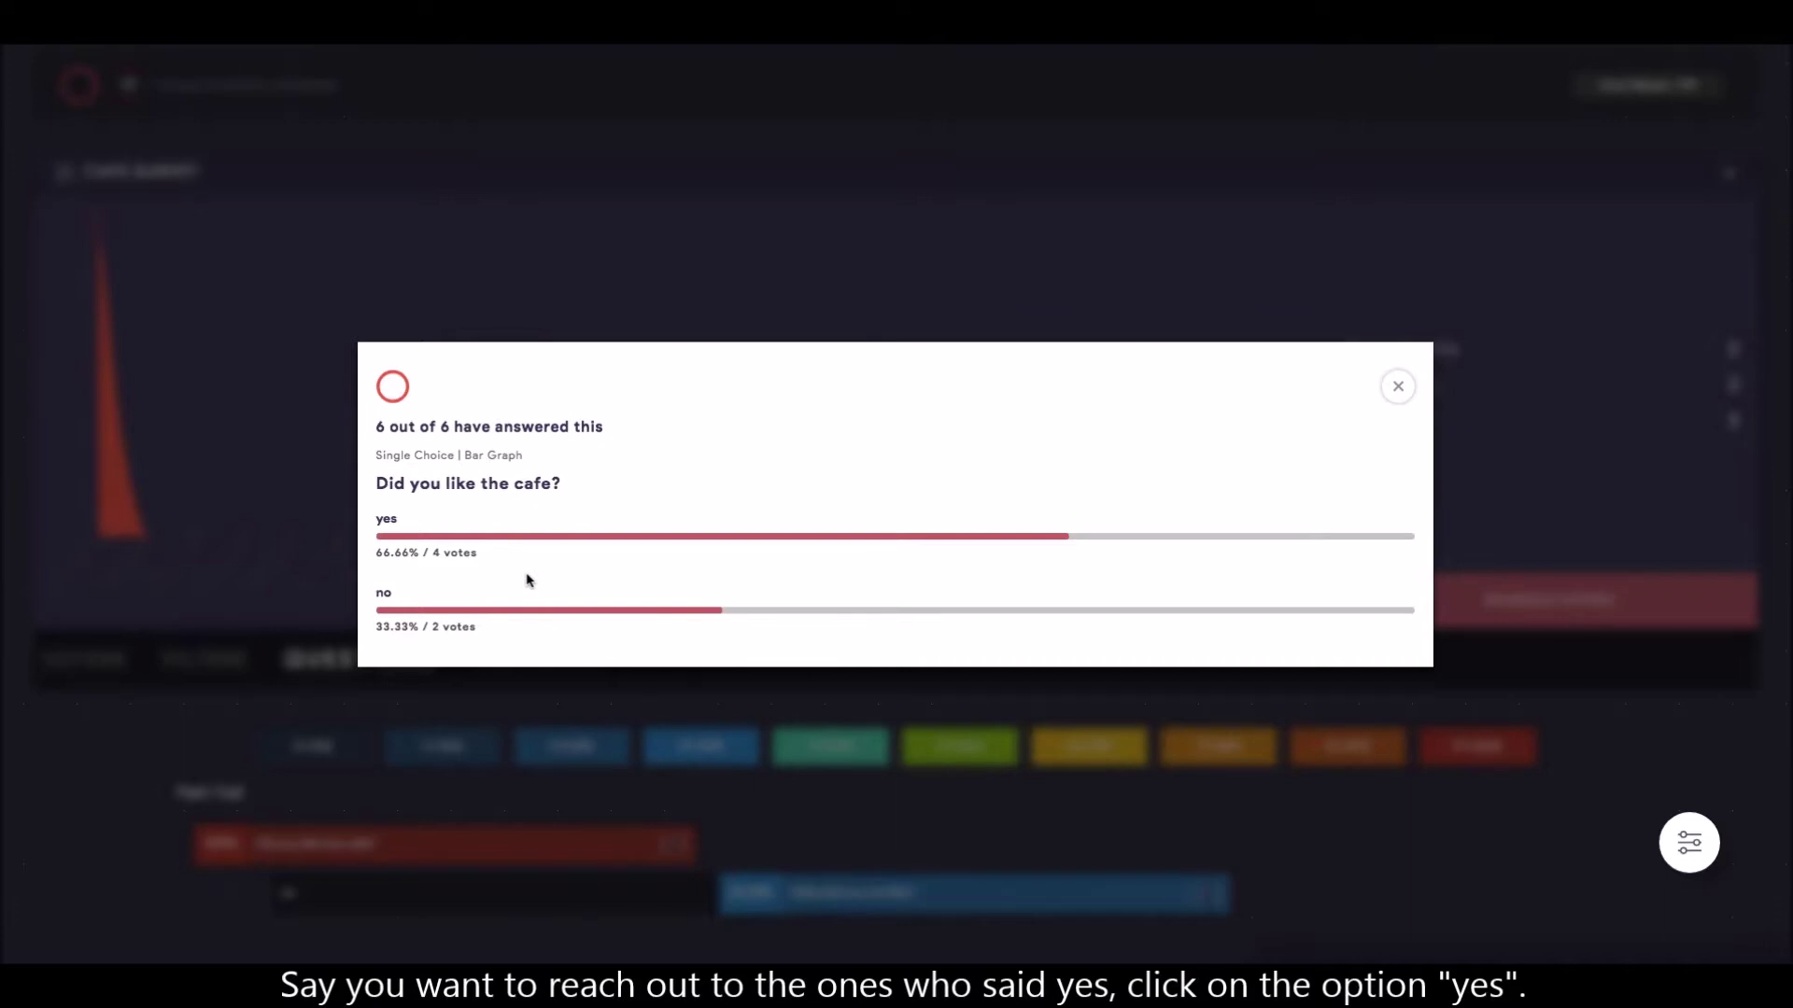
Step: List the four voters who answered yes, then clear them and close the question results
left_click(547, 544)
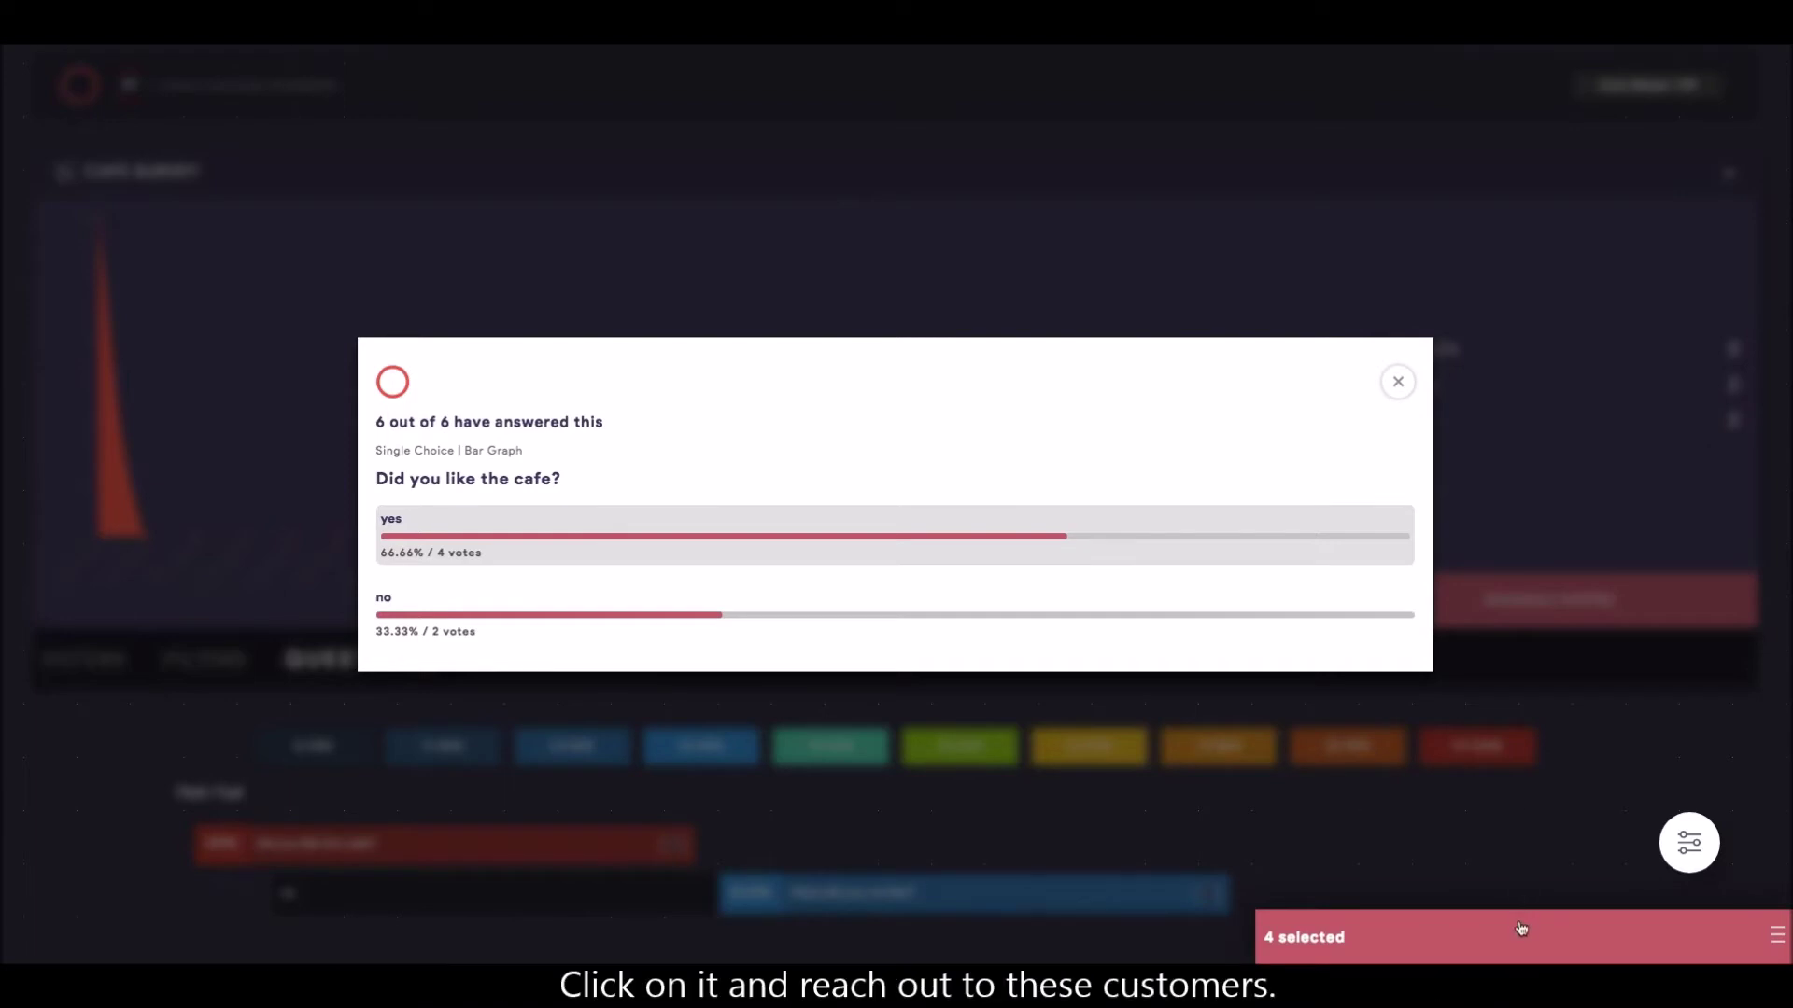
left_click(1521, 928)
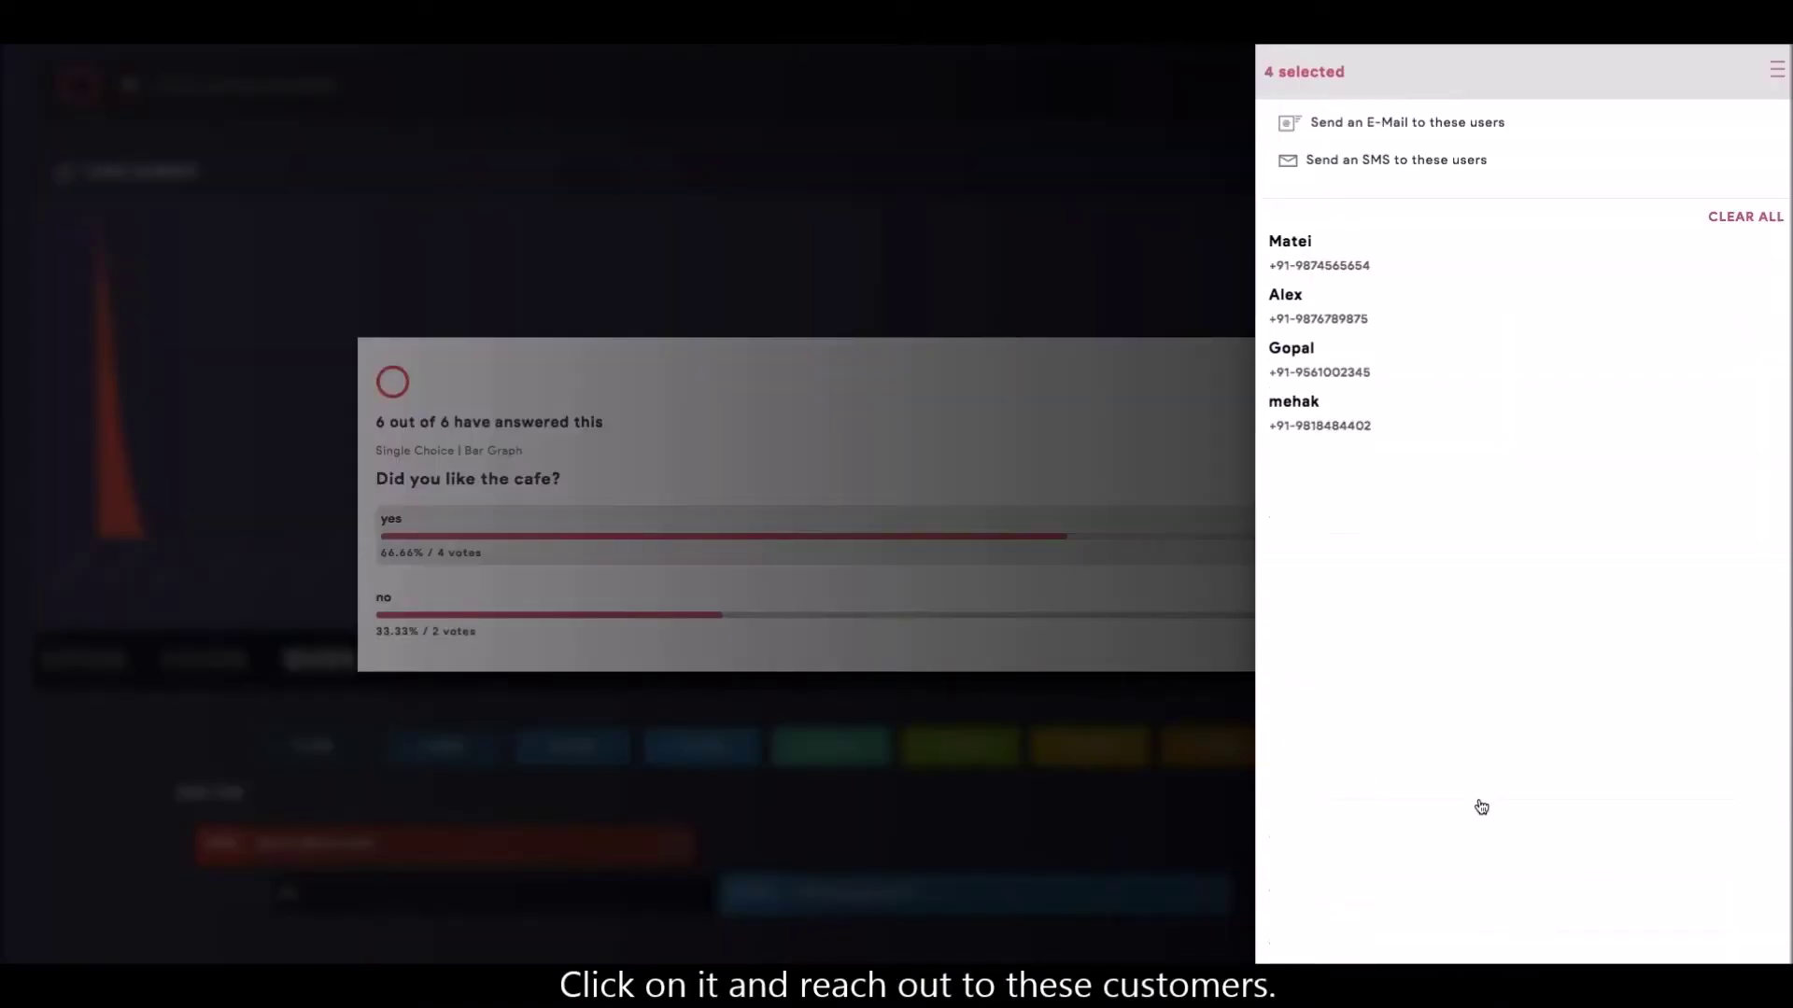
left_click(1752, 222)
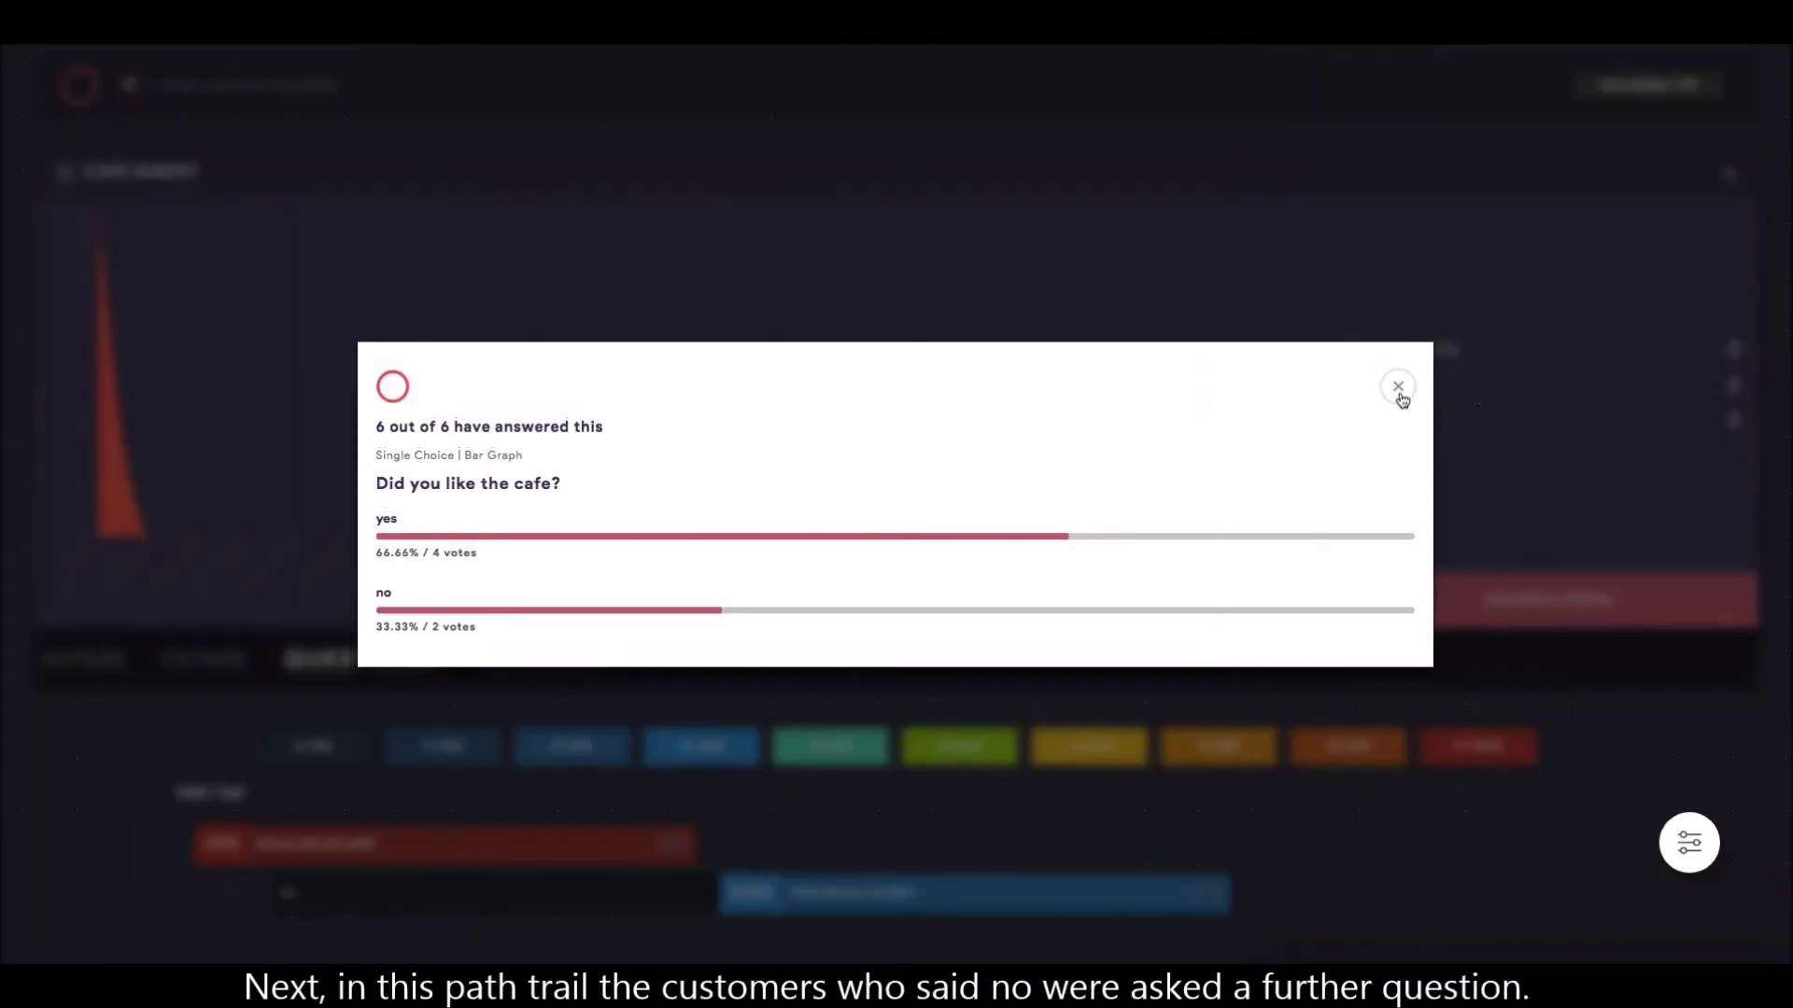
left_click(1396, 386)
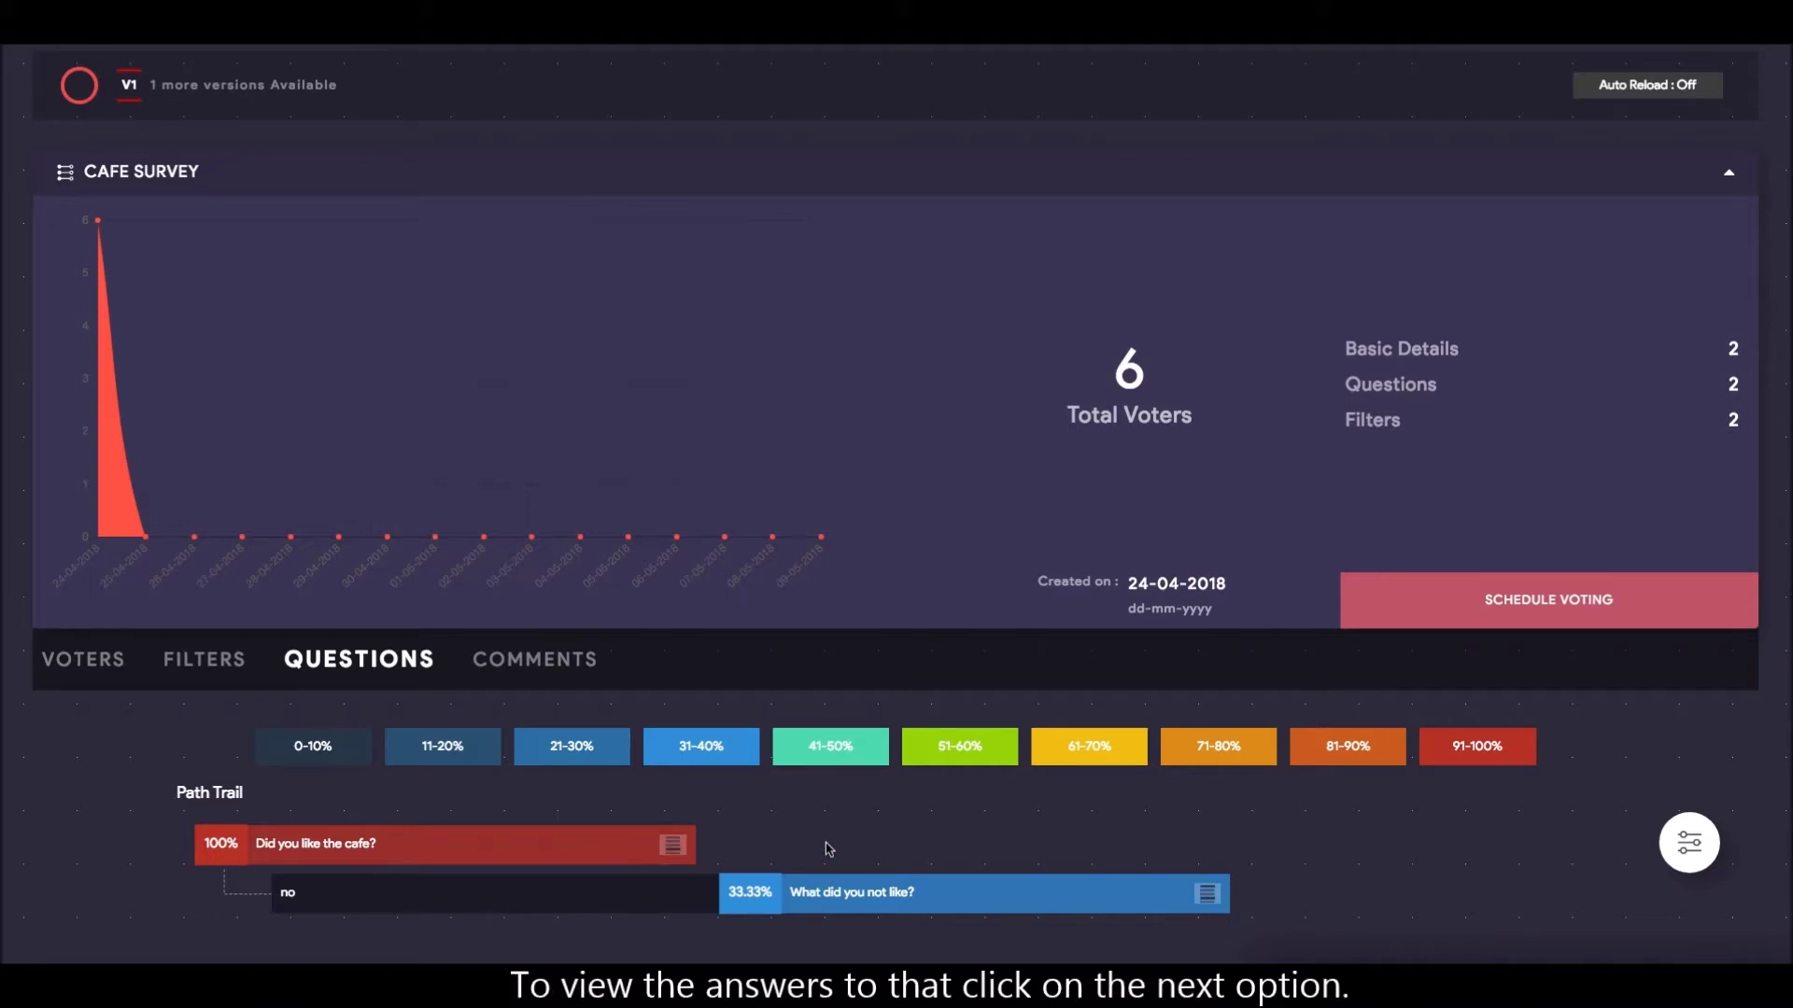
left_click(809, 893)
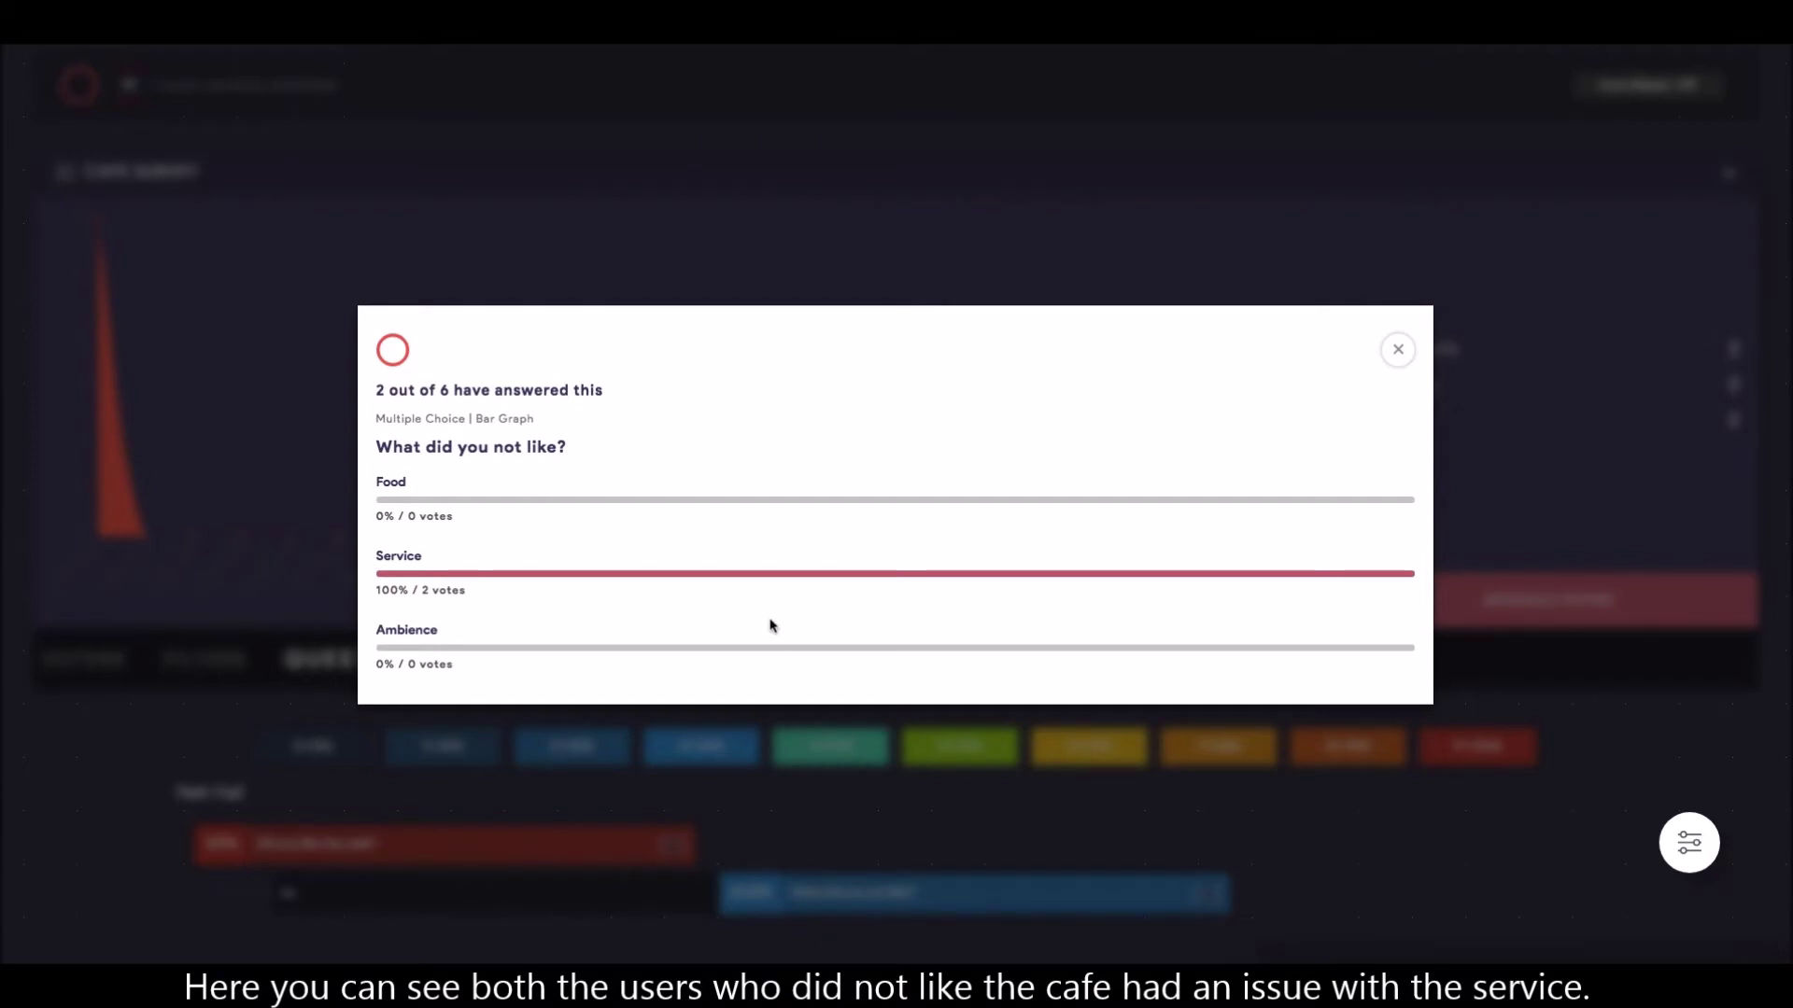
left_click(1251, 826)
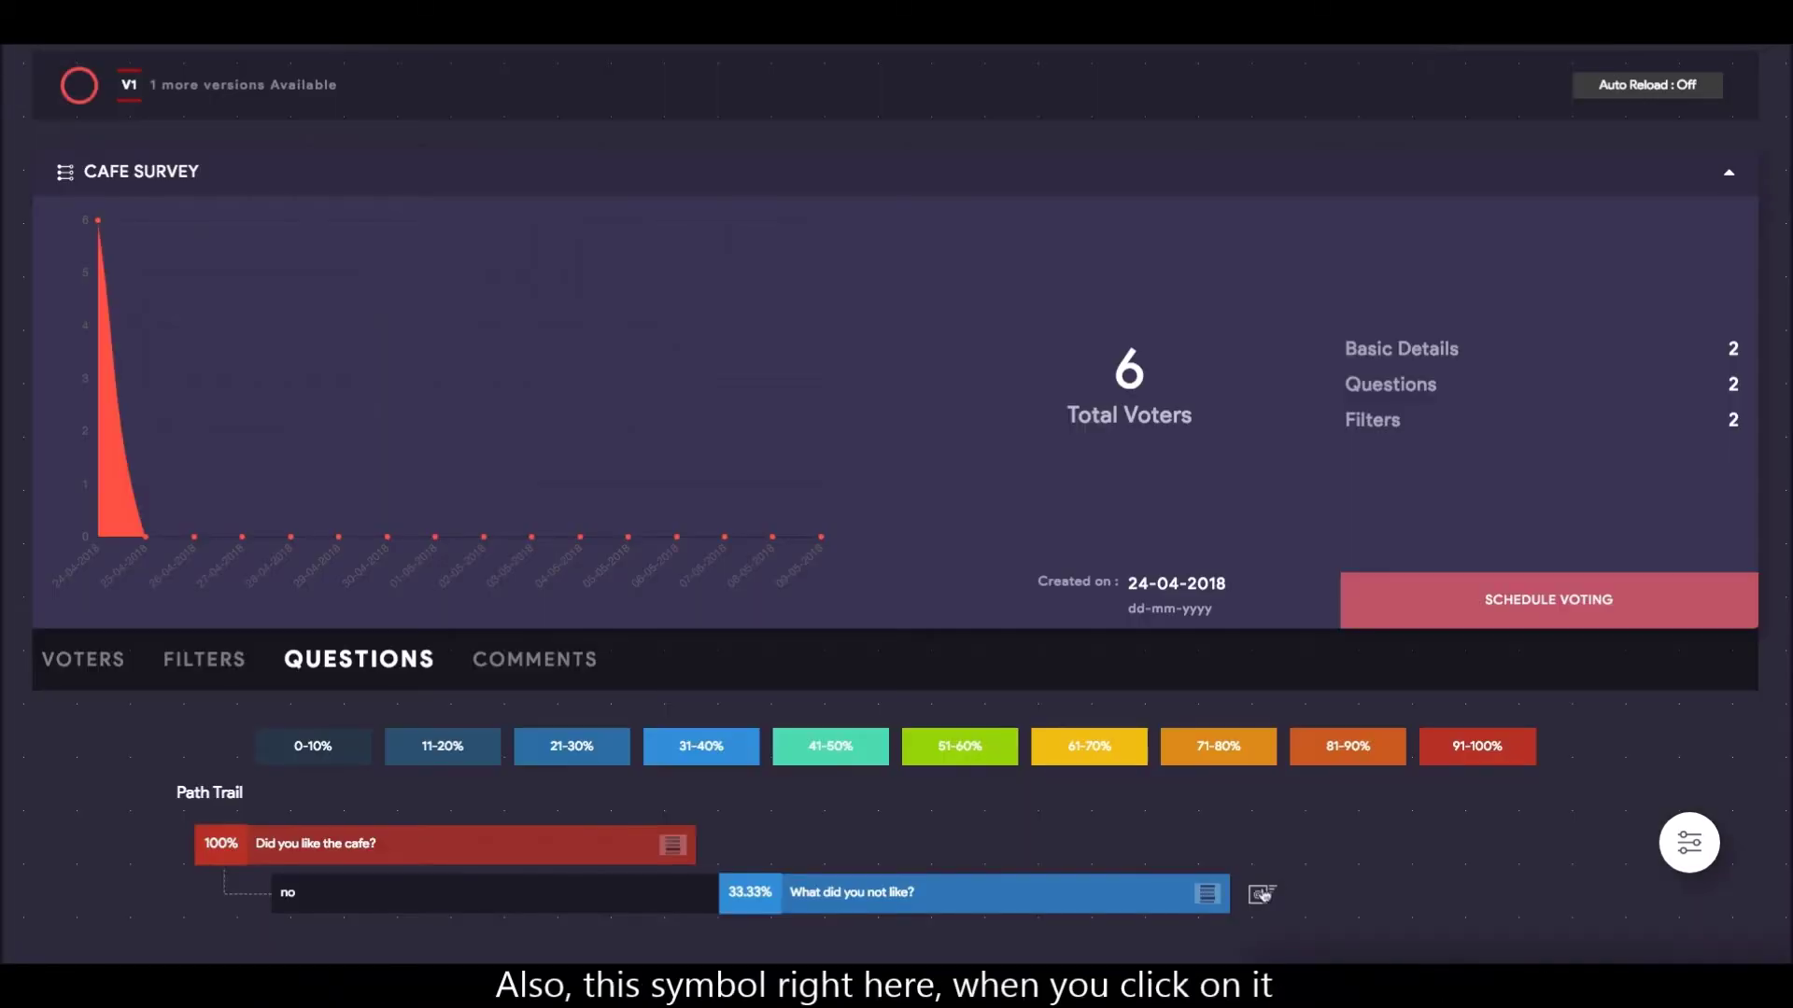
left_click(1257, 897)
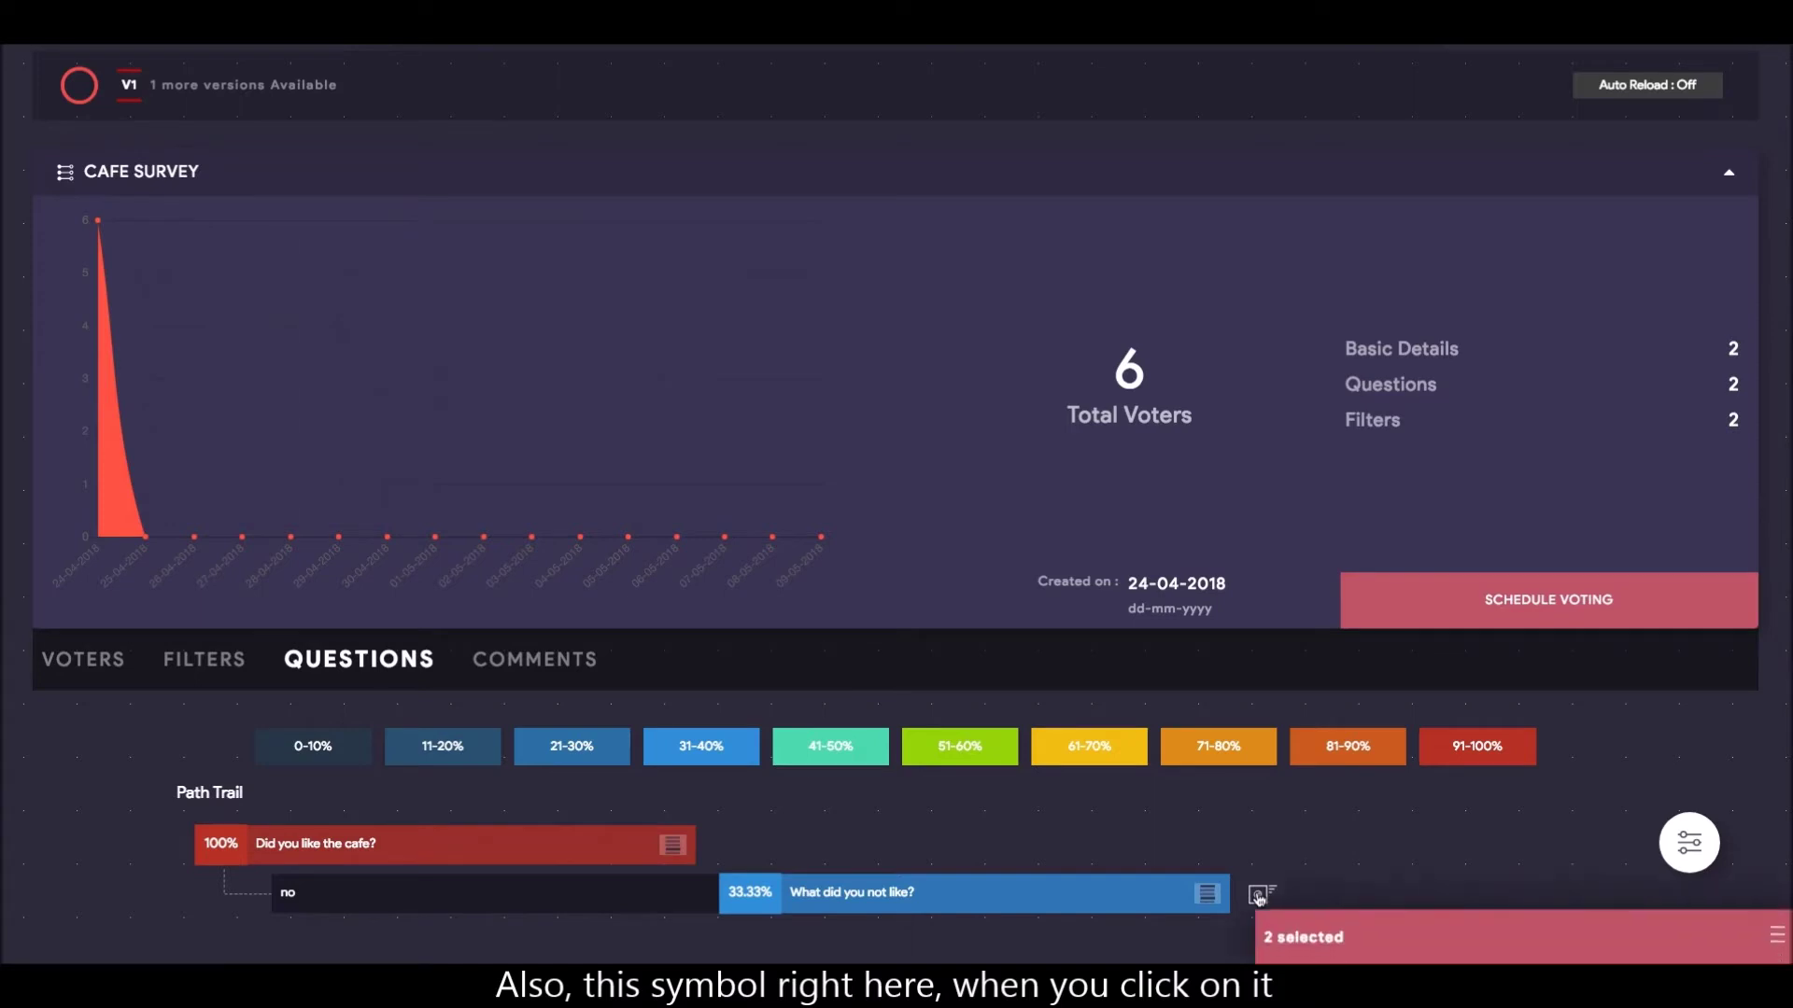
left_click(1330, 940)
left_click(1745, 219)
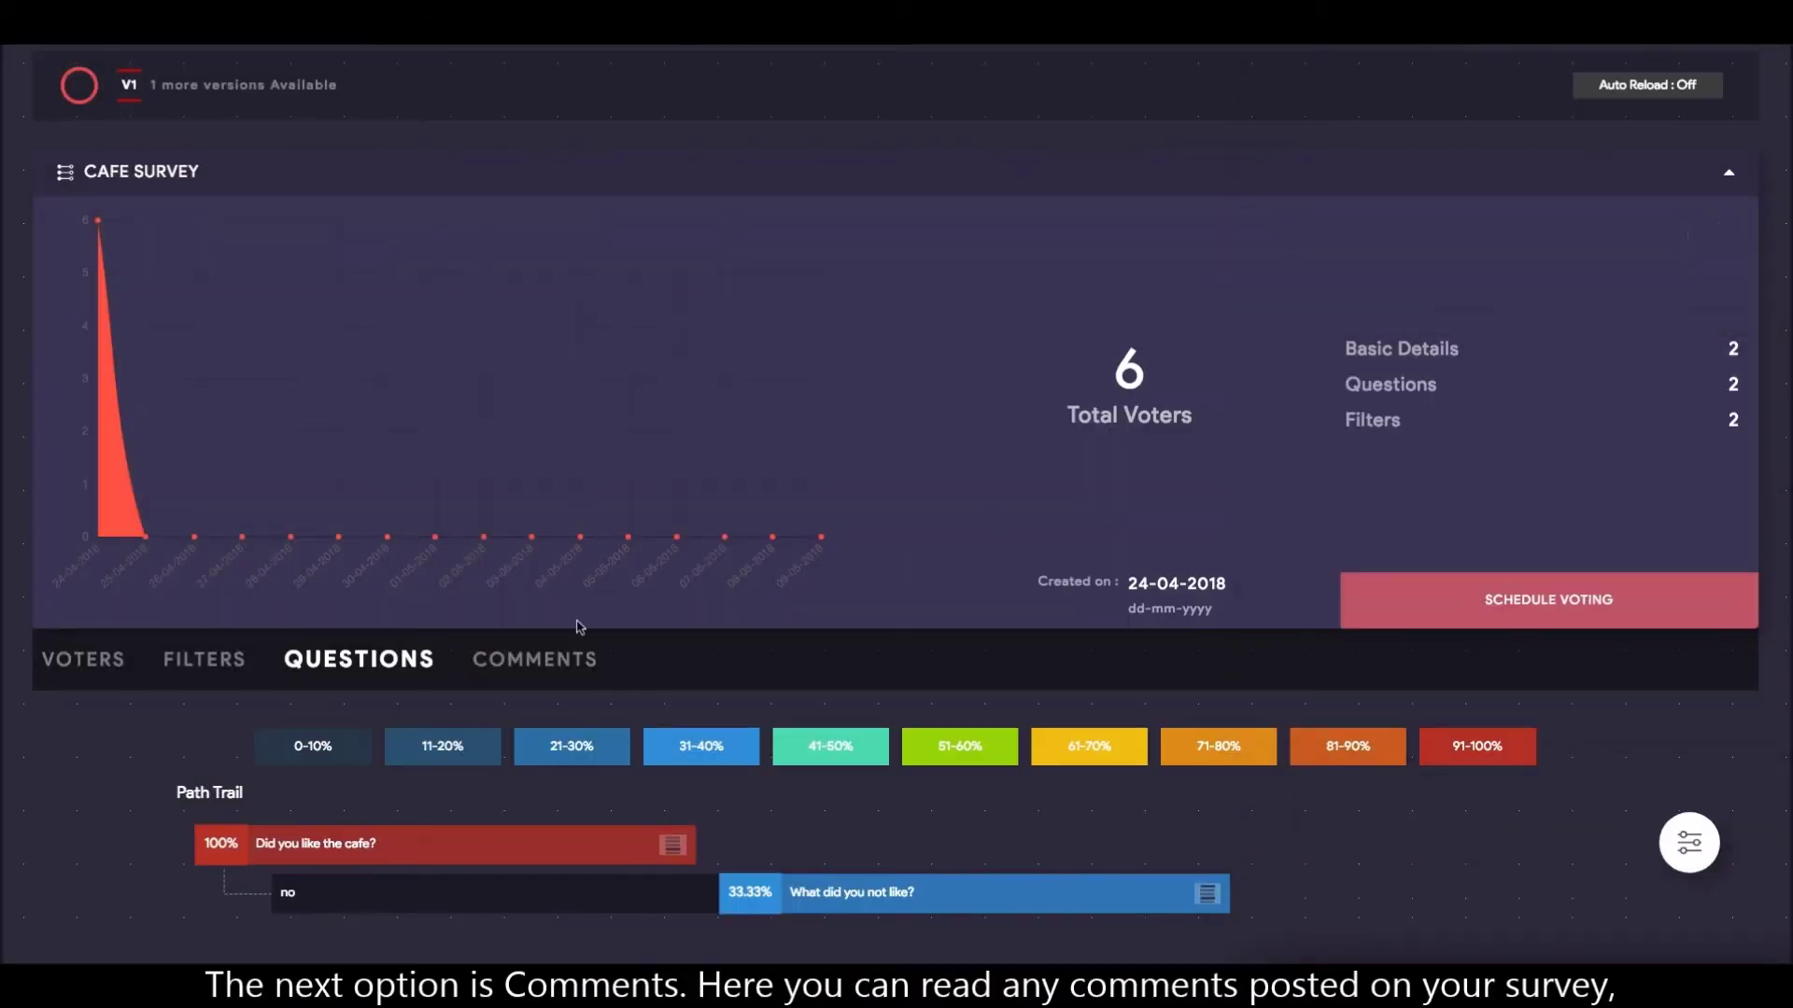
Step: Switch the Cafe Survey analytics to the COMMENTS tab
left_click(530, 660)
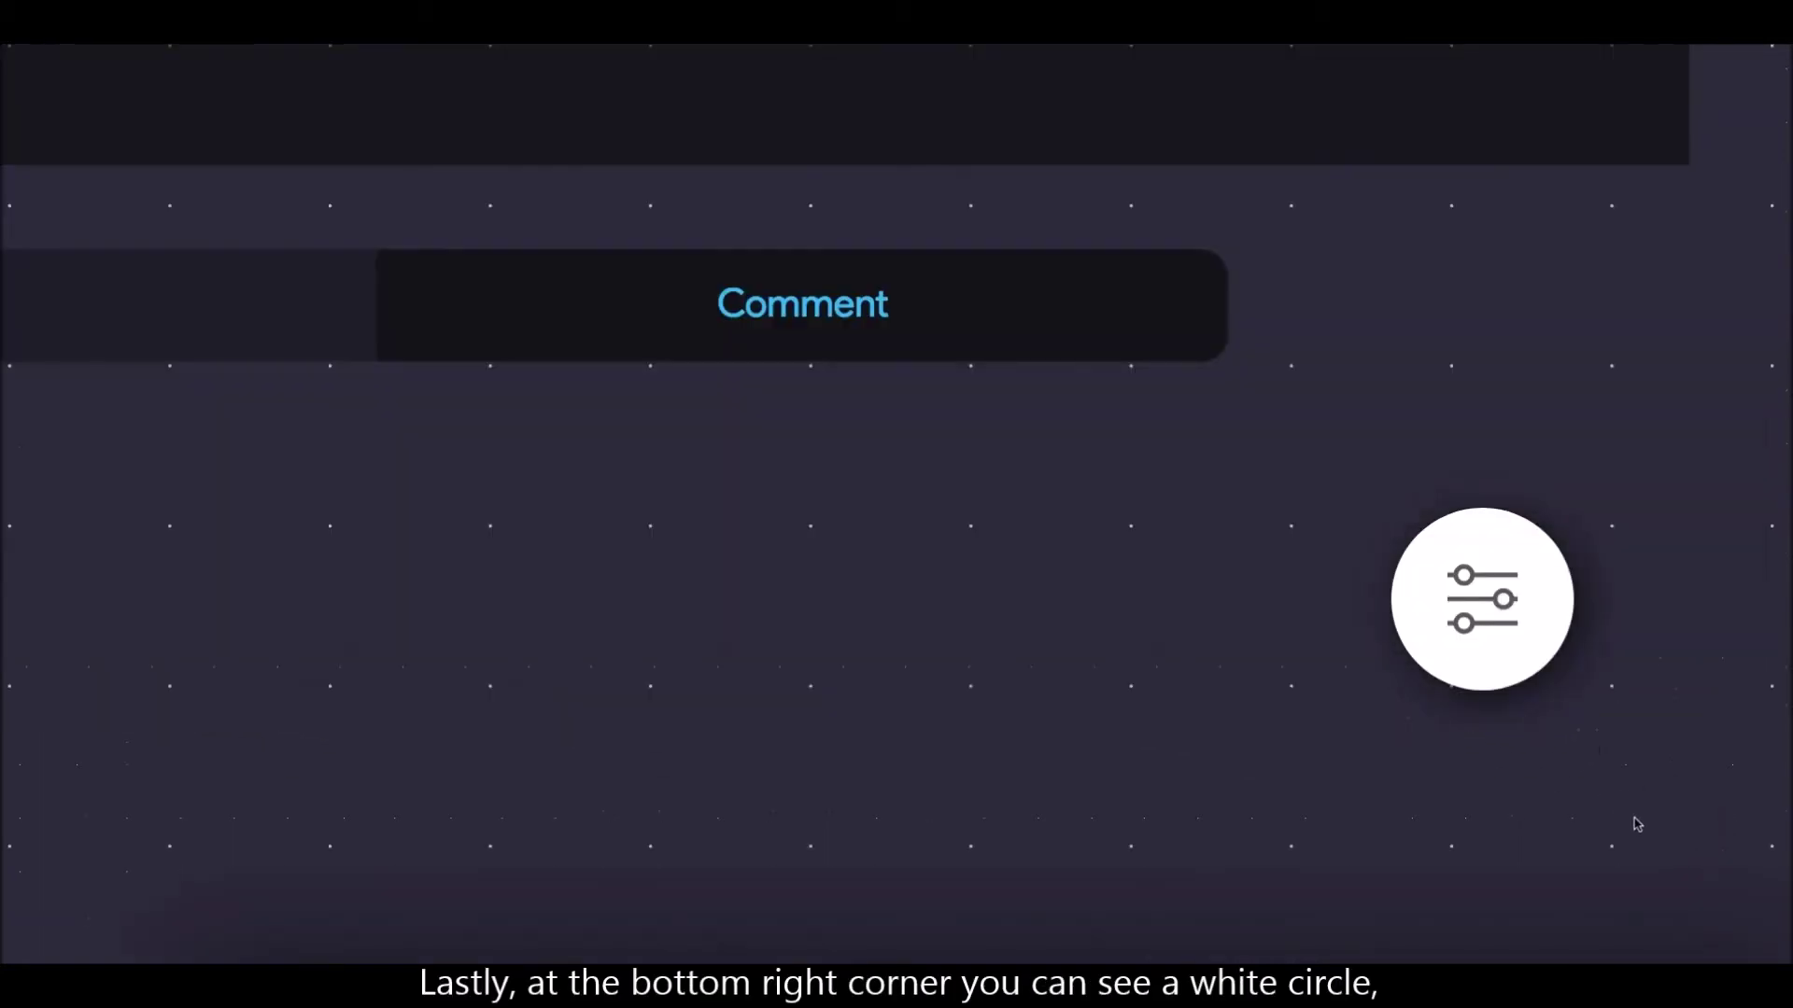
Step: Apply Answered Via Web and Gender Male filters, leaving 2 total voters
left_click(1461, 648)
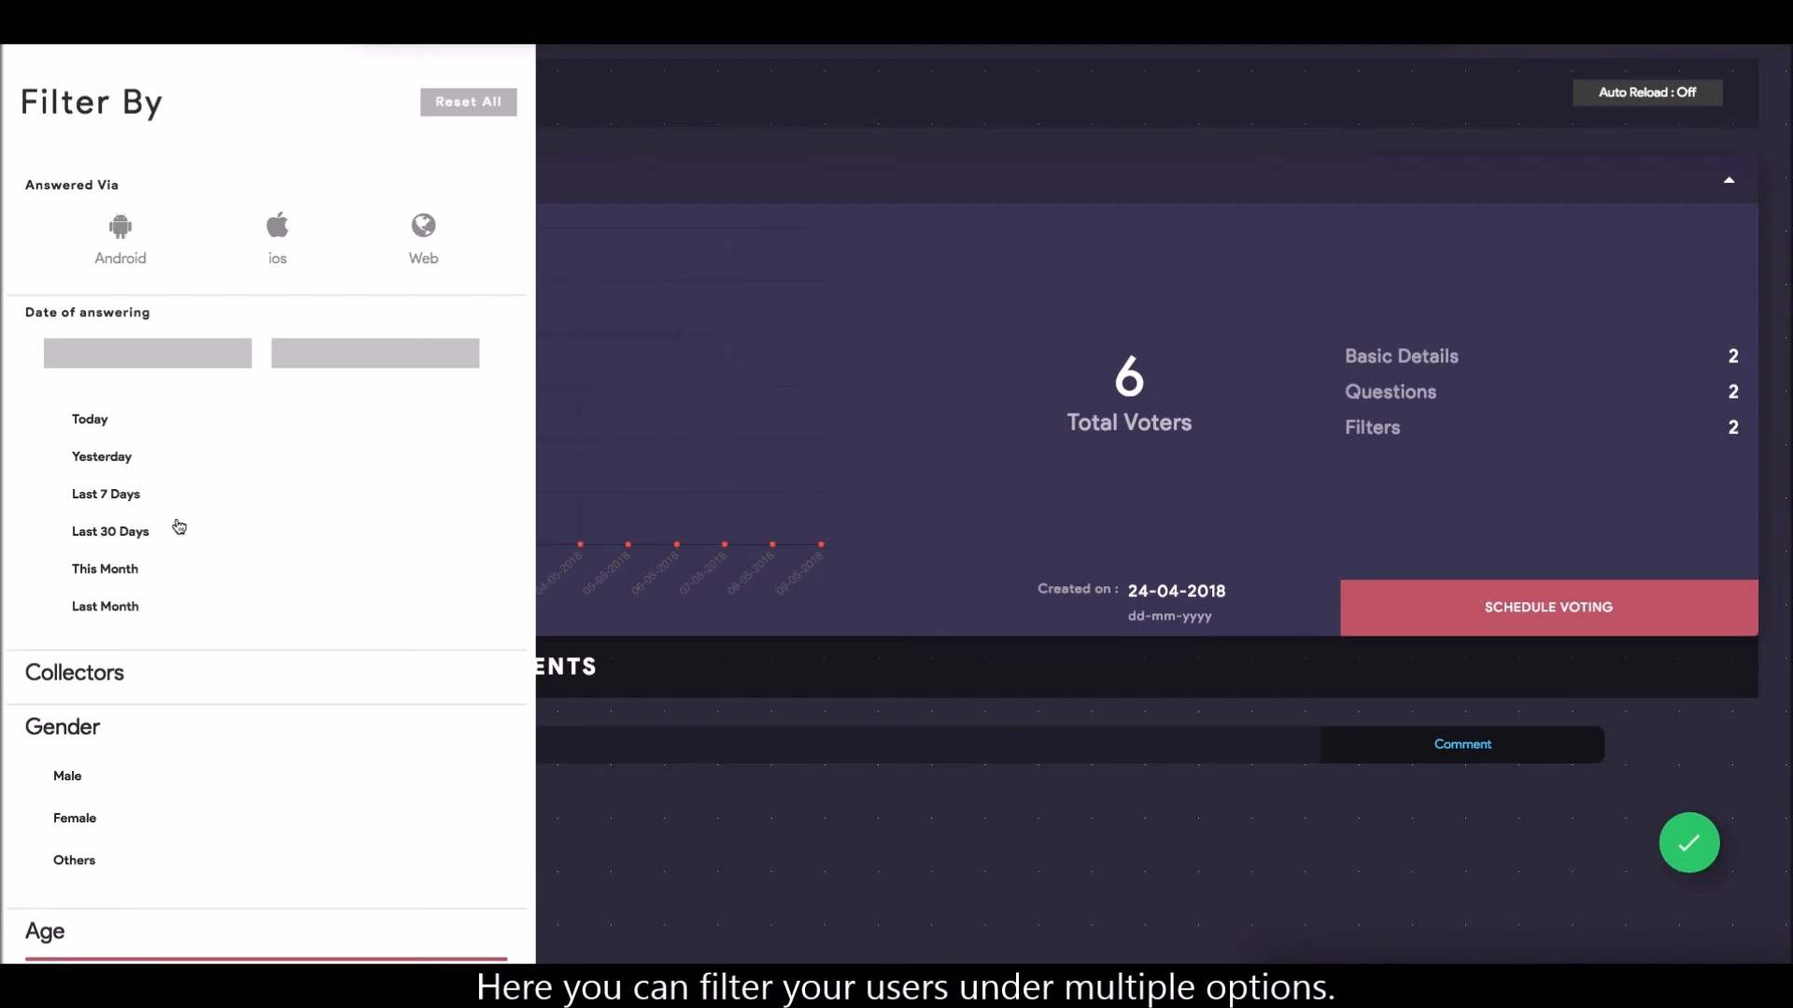
left_click(423, 245)
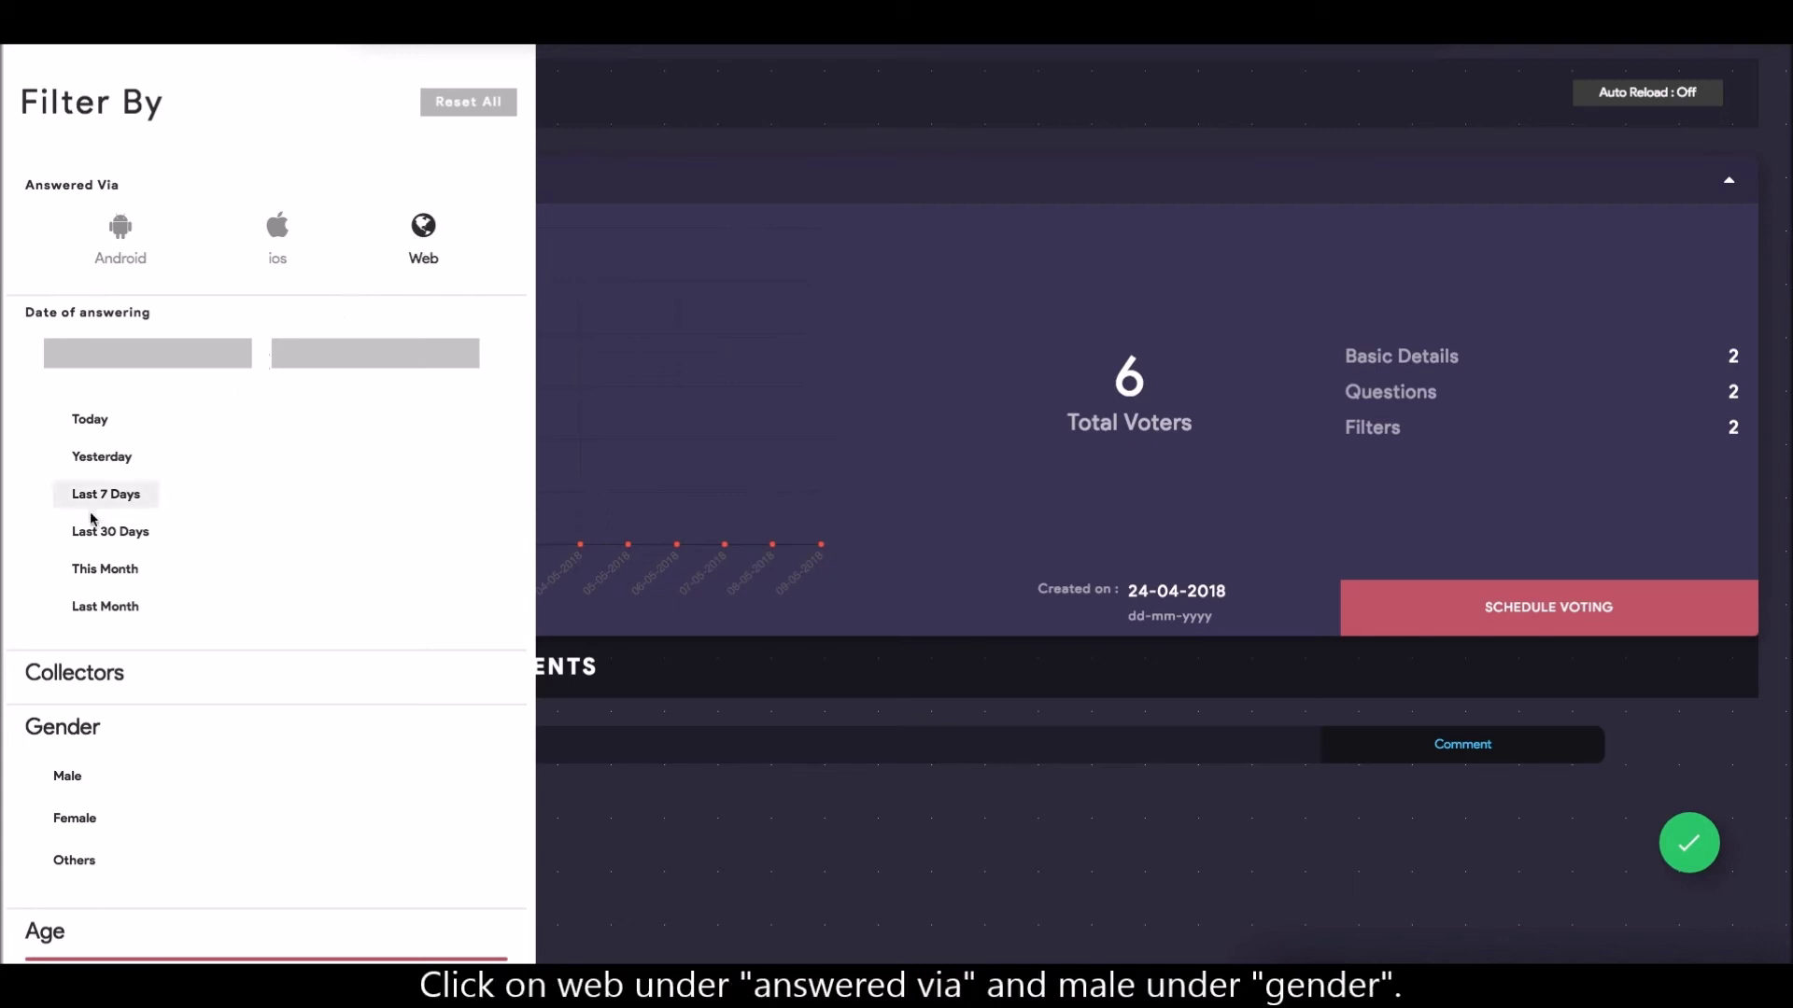
left_click(64, 778)
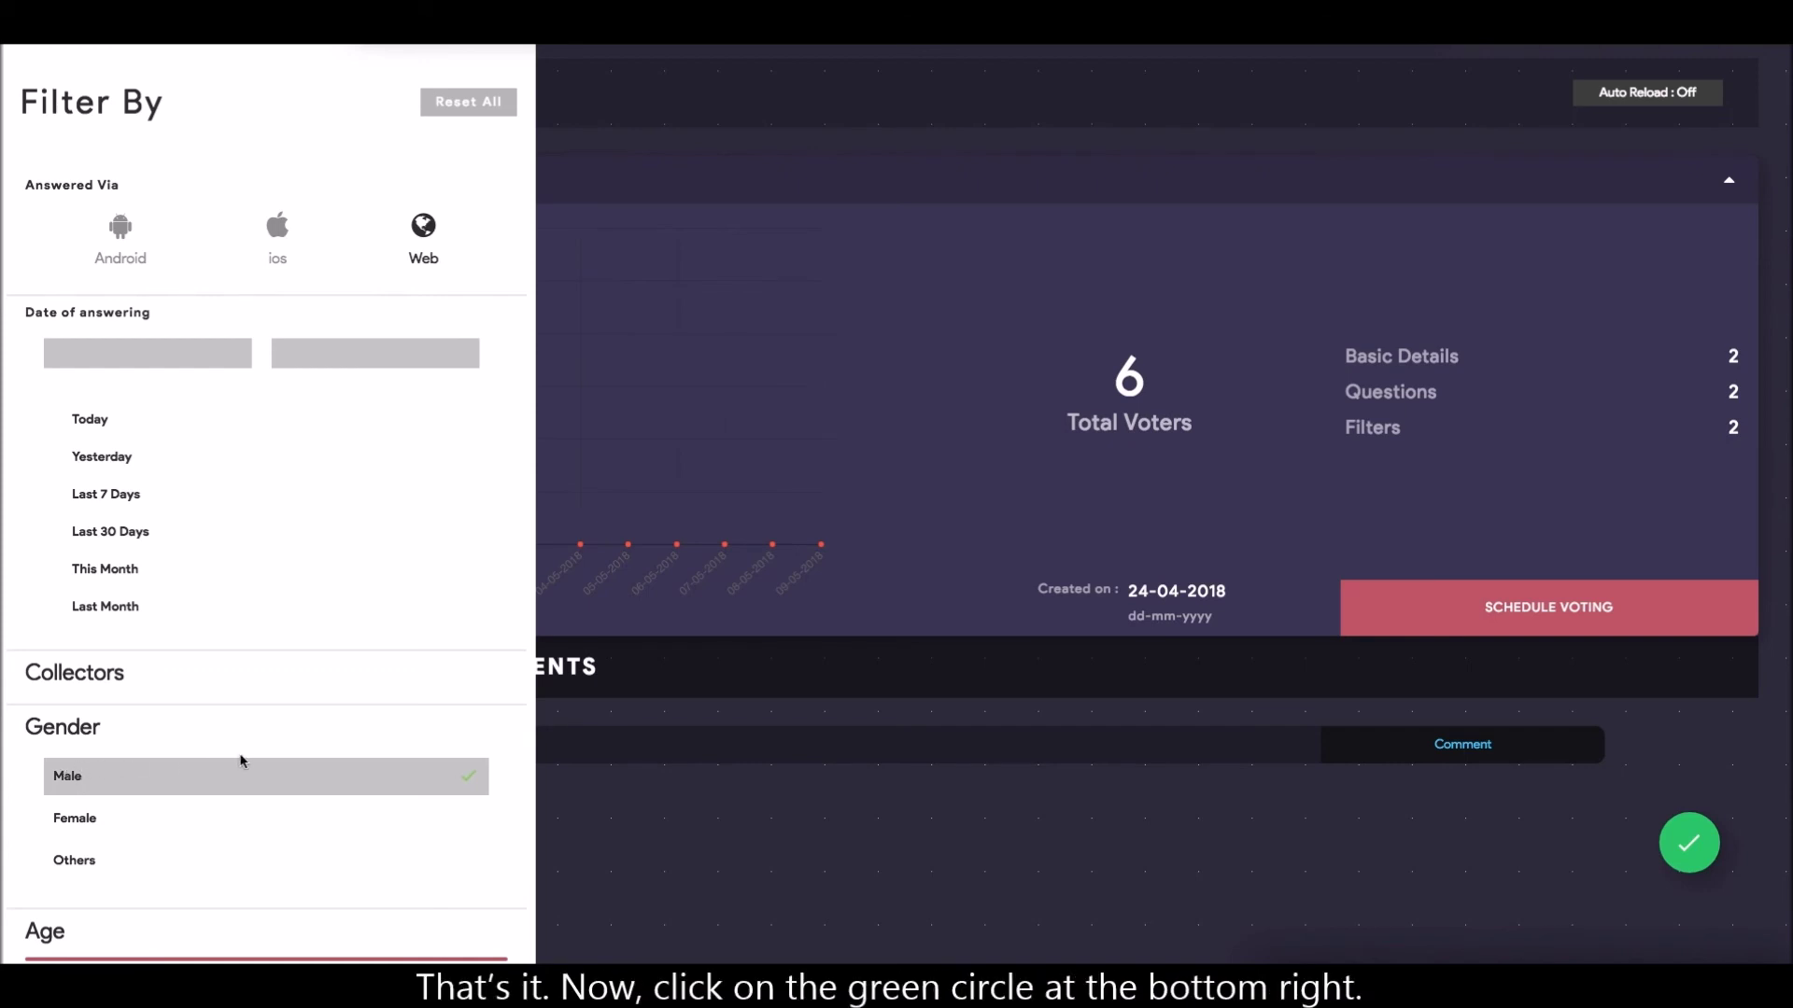
left_click(1702, 847)
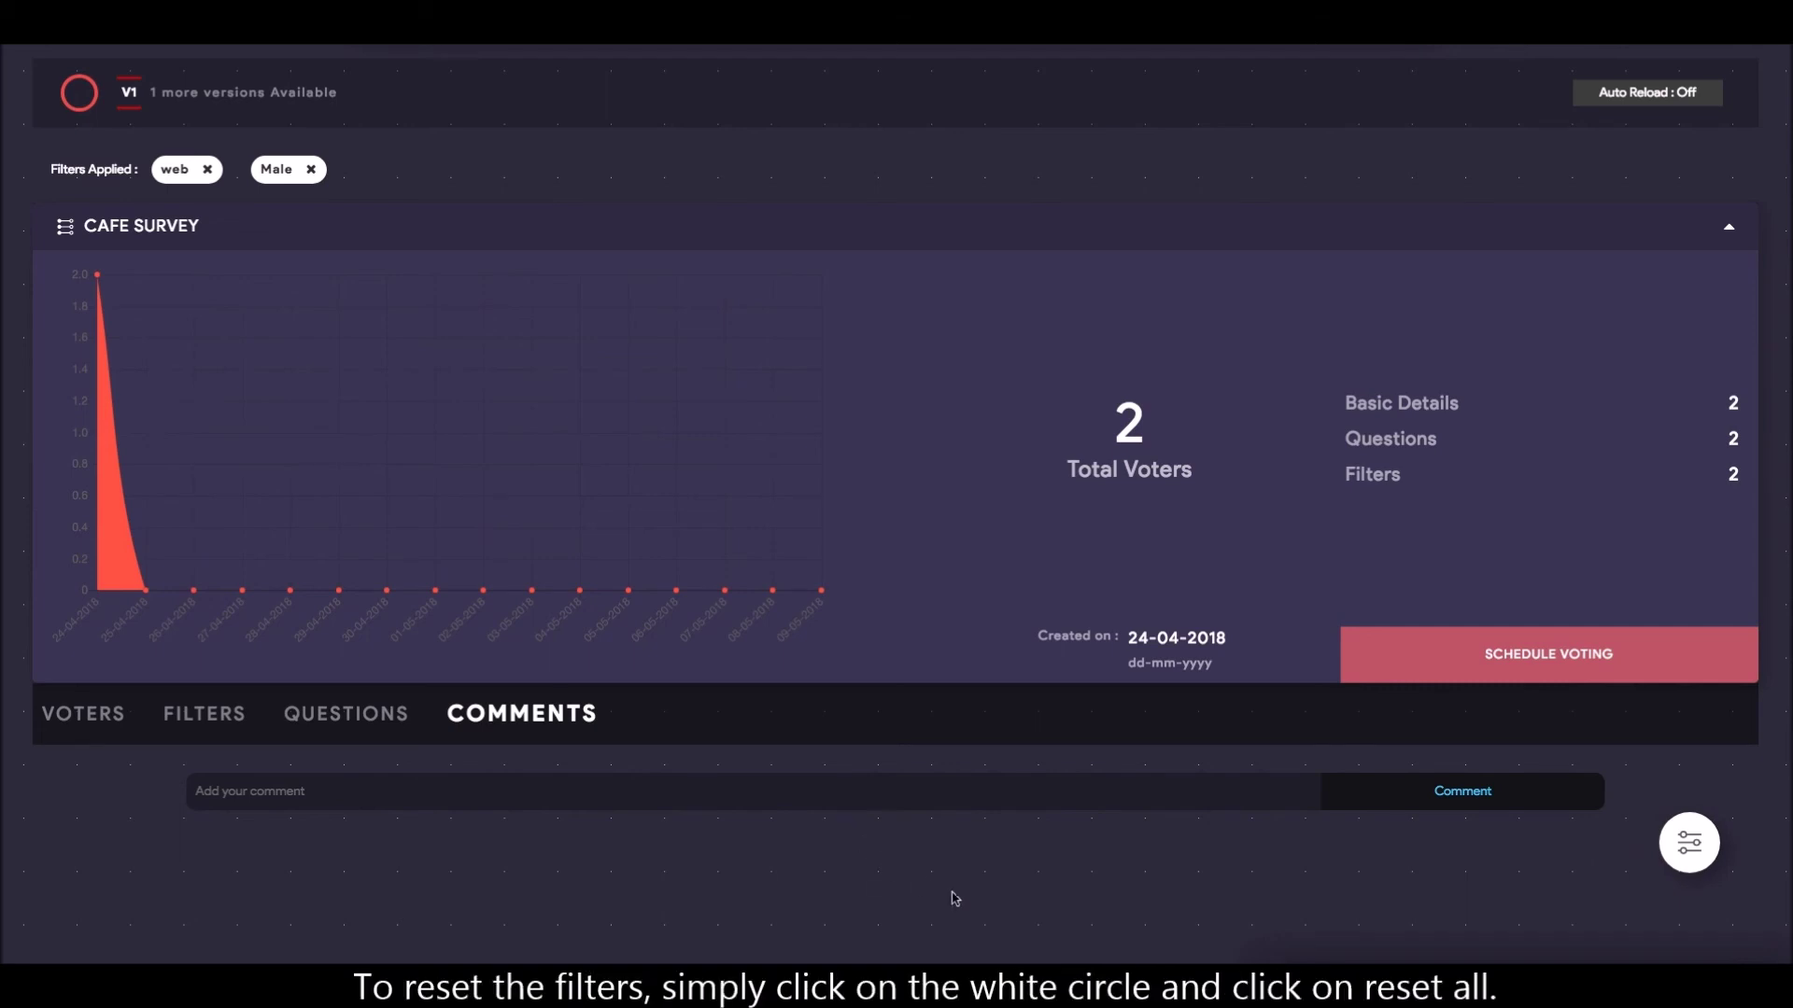
Step: Reset all filters to restore 6 voters and return to the VOTERS list
left_click(1694, 860)
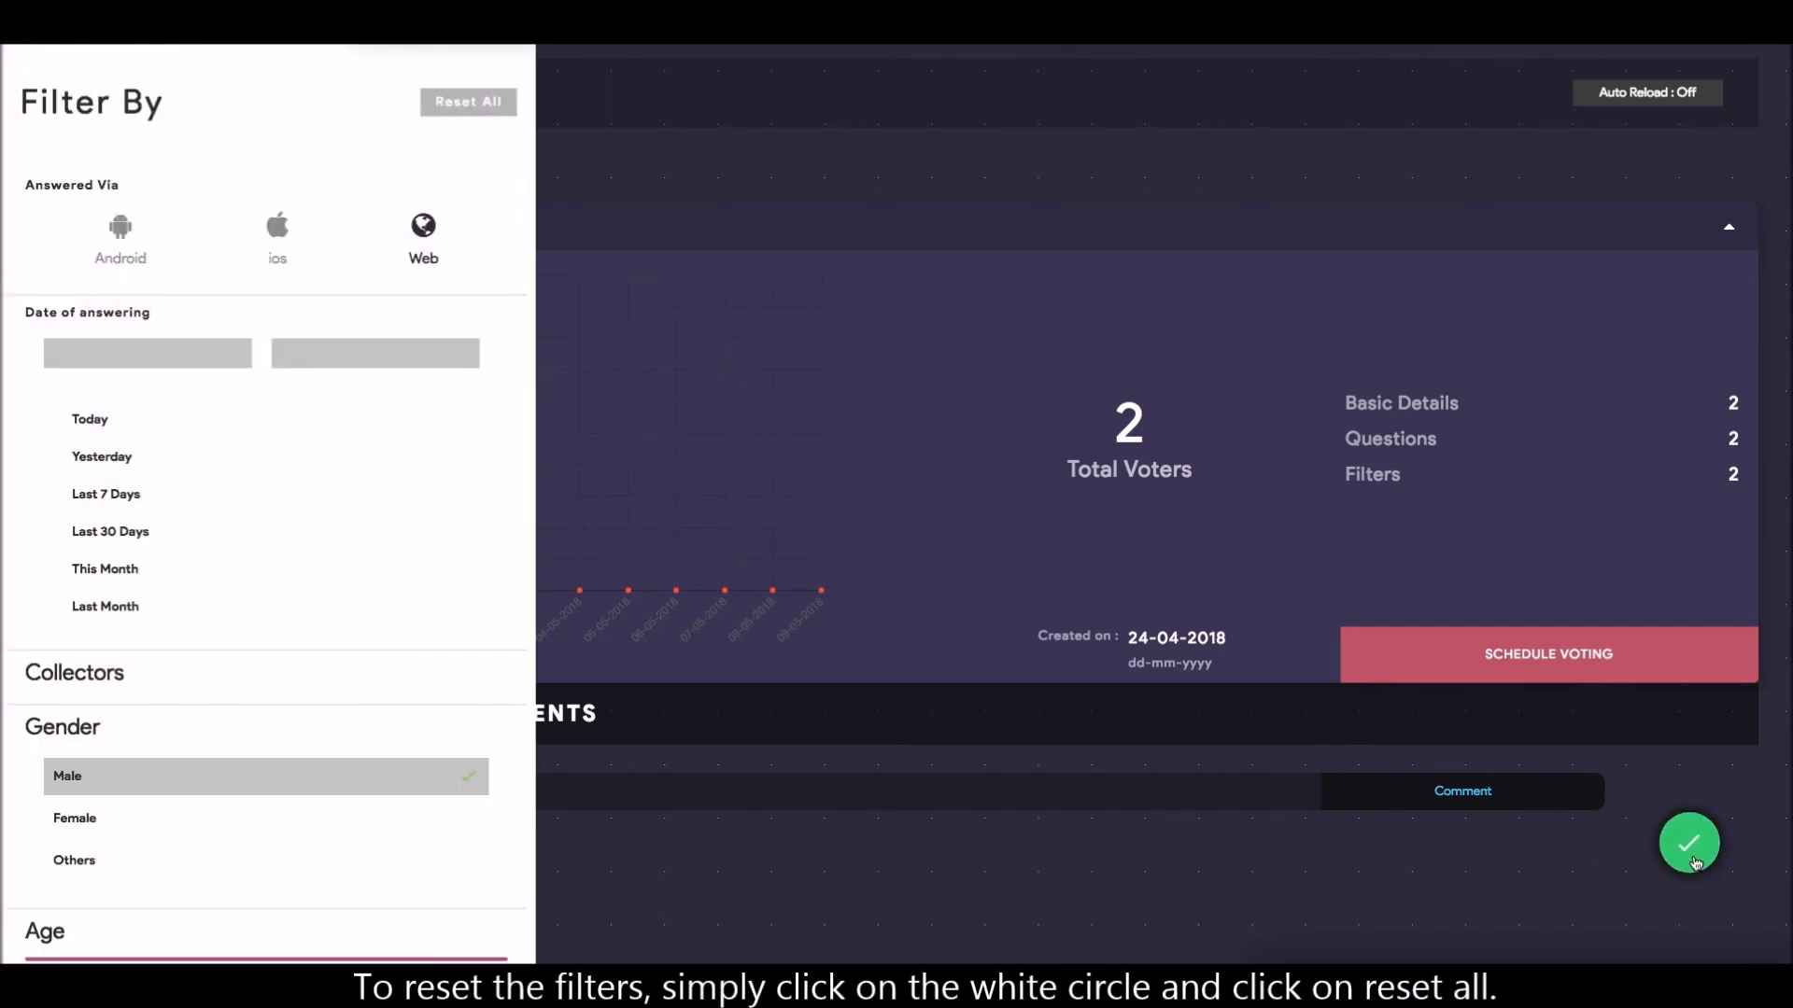
left_click(456, 112)
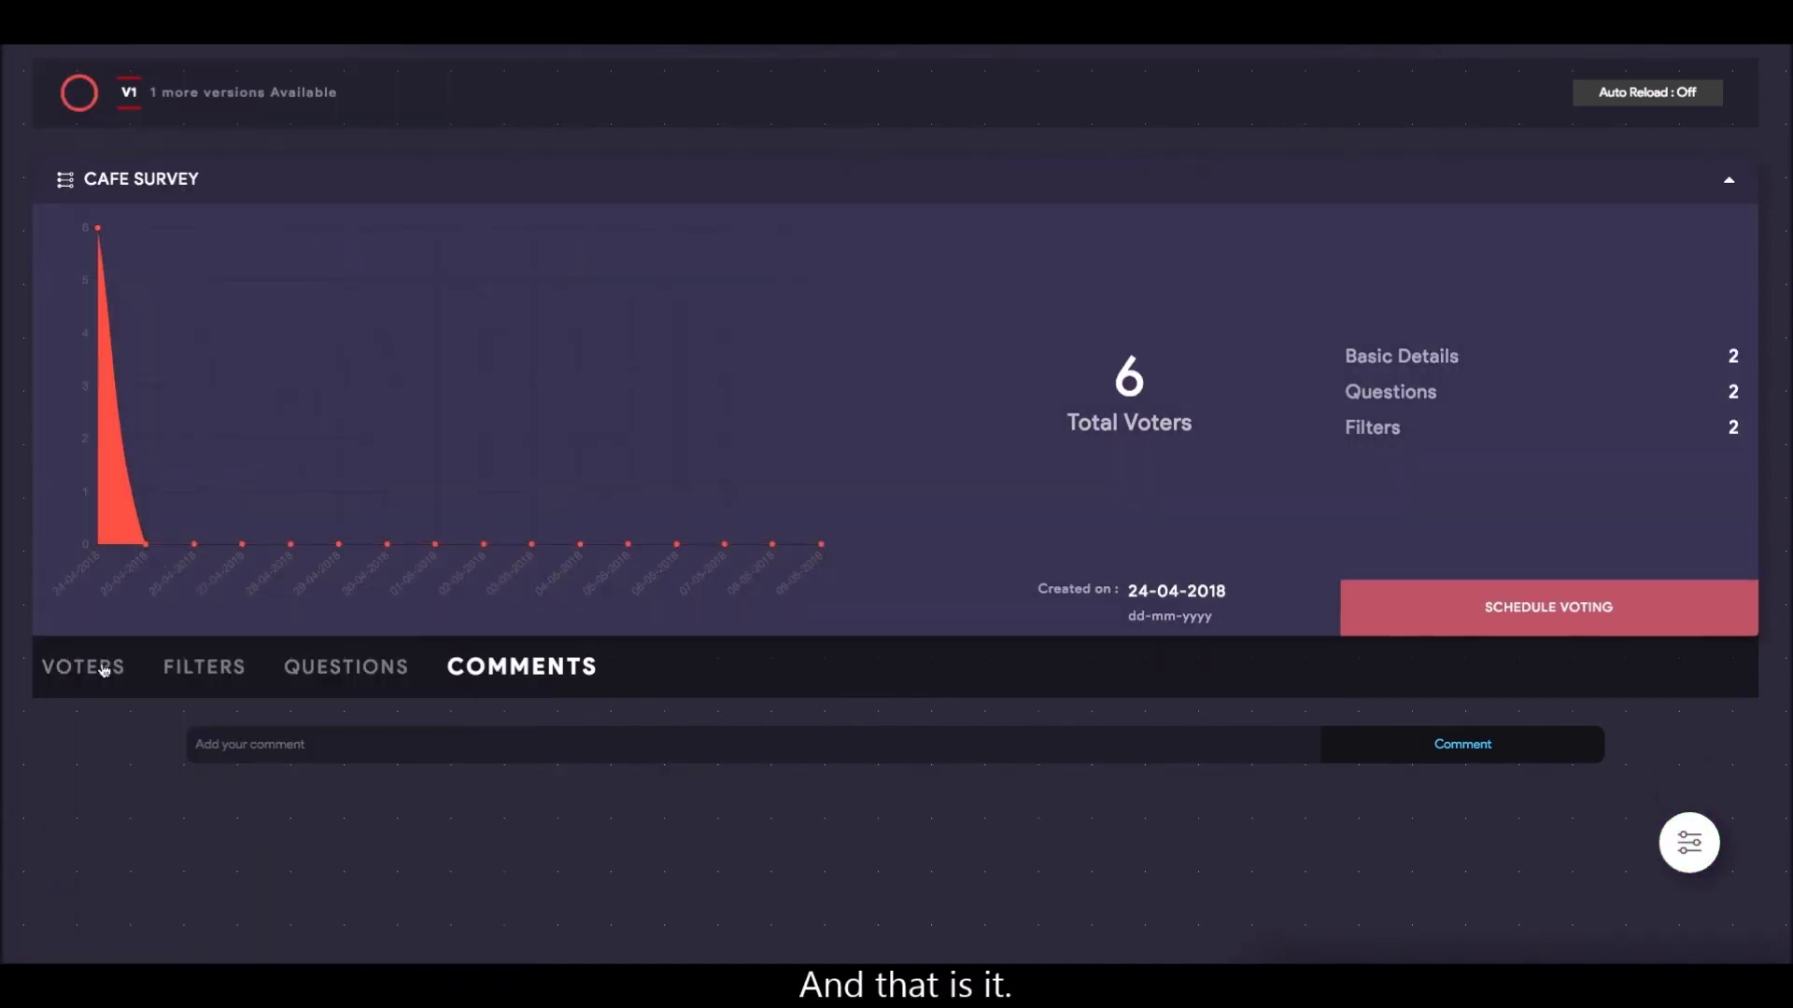
left_click(102, 668)
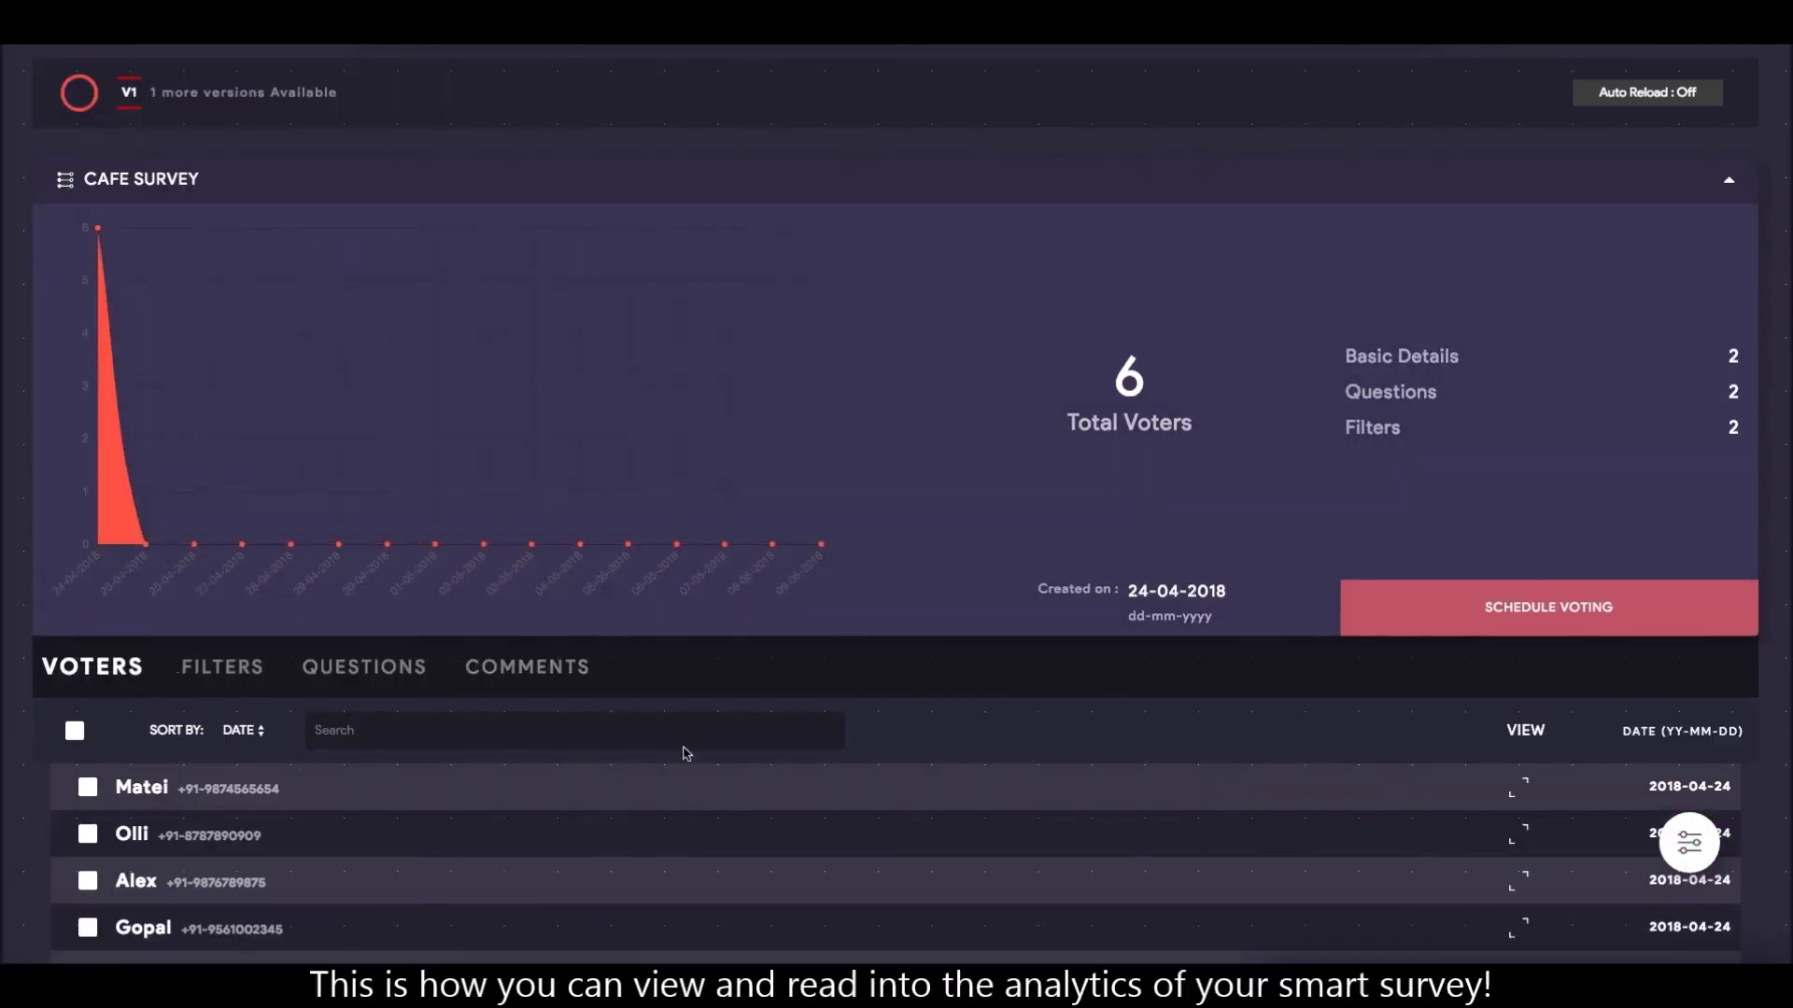